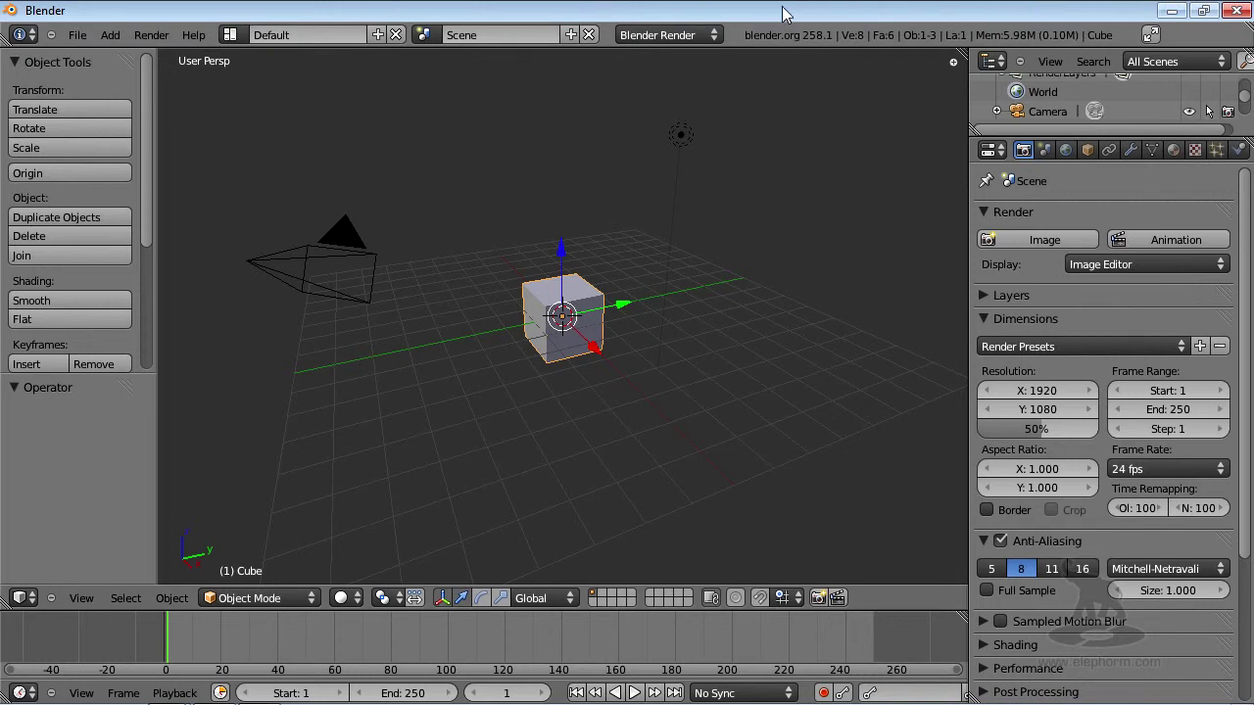
Step: Toggle the application window between full-screen and windowed mode, leaving it in full screen
click(1151, 36)
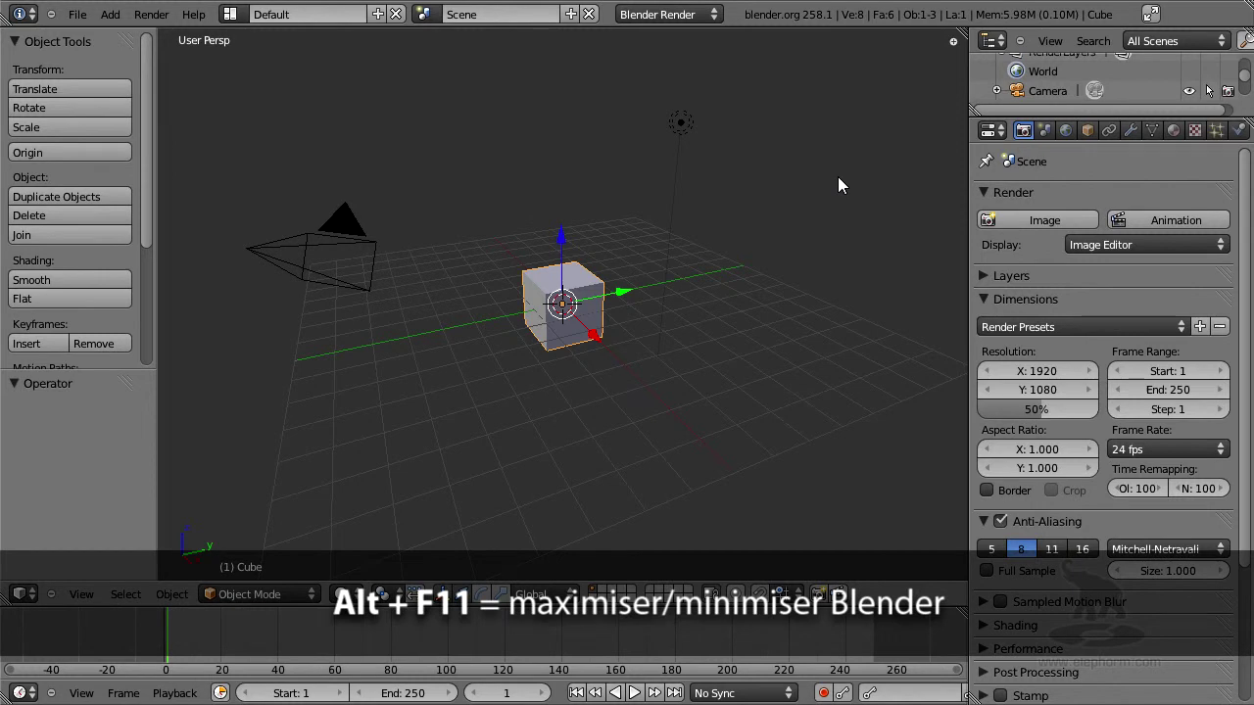
key(alt+F11)
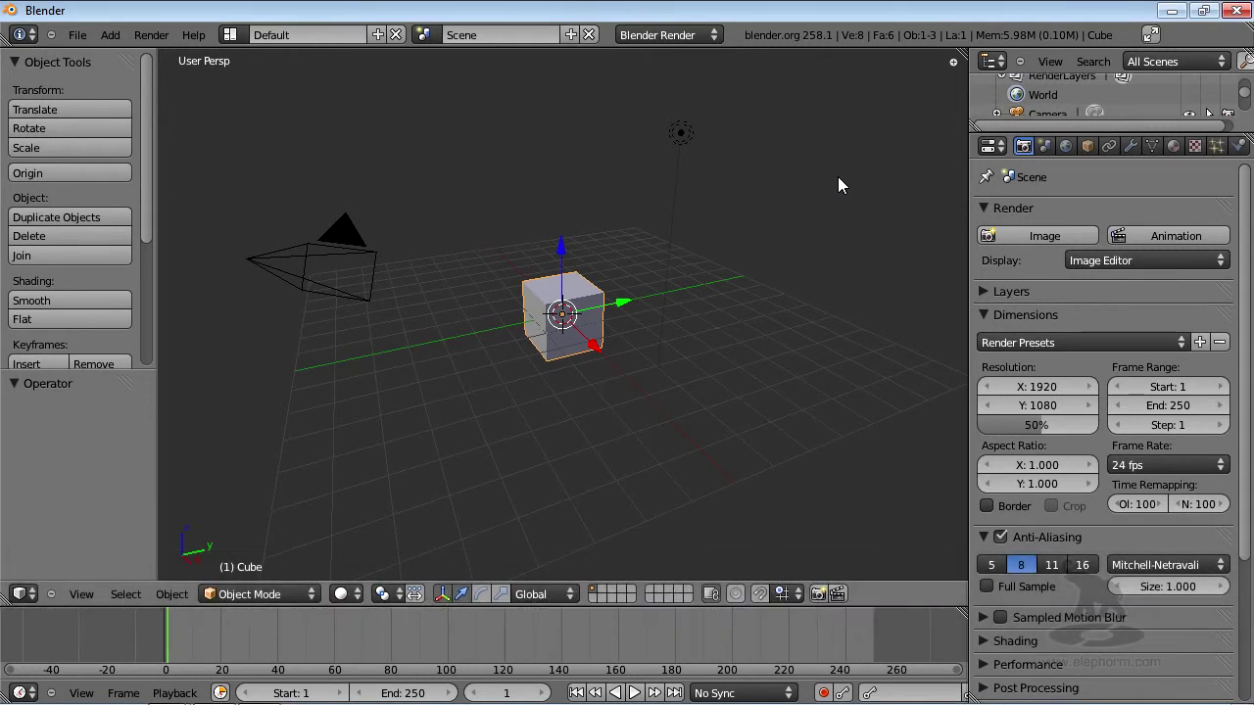
key(alt+F11)
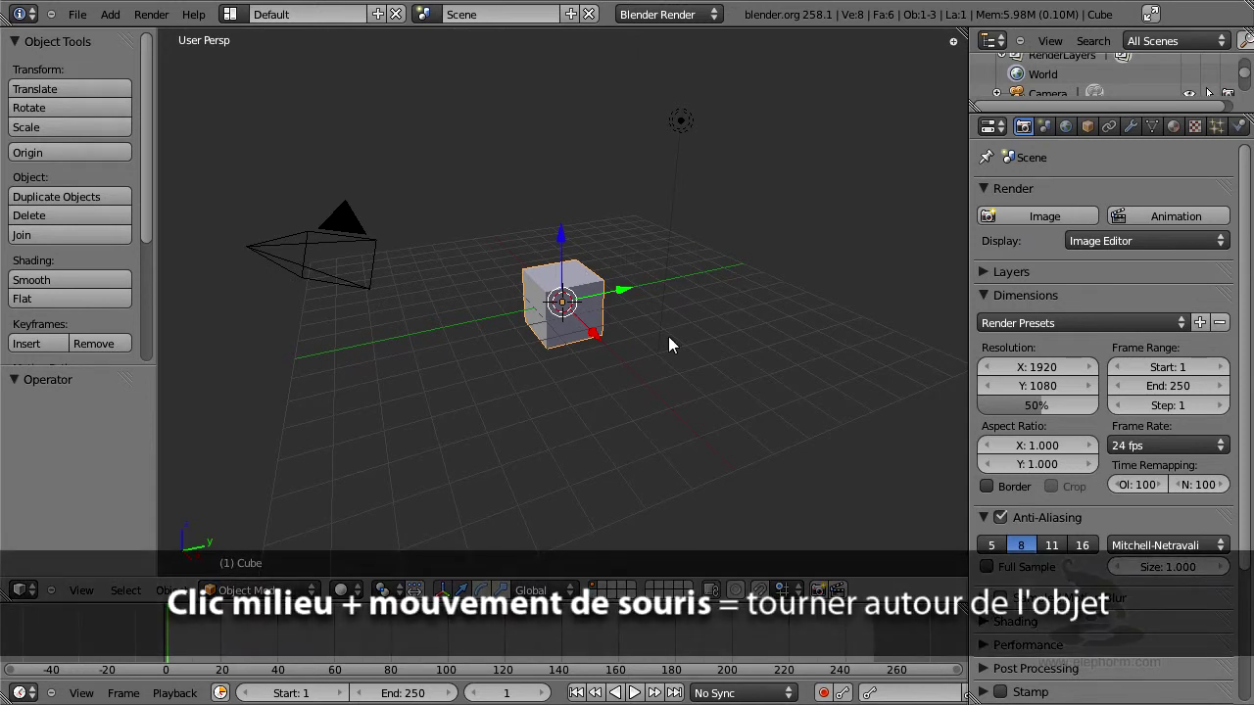
Step: Orbit around the cube, shift the 3D view sideways, and zoom in and out on it
middle_drag(720, 412, 625, 188)
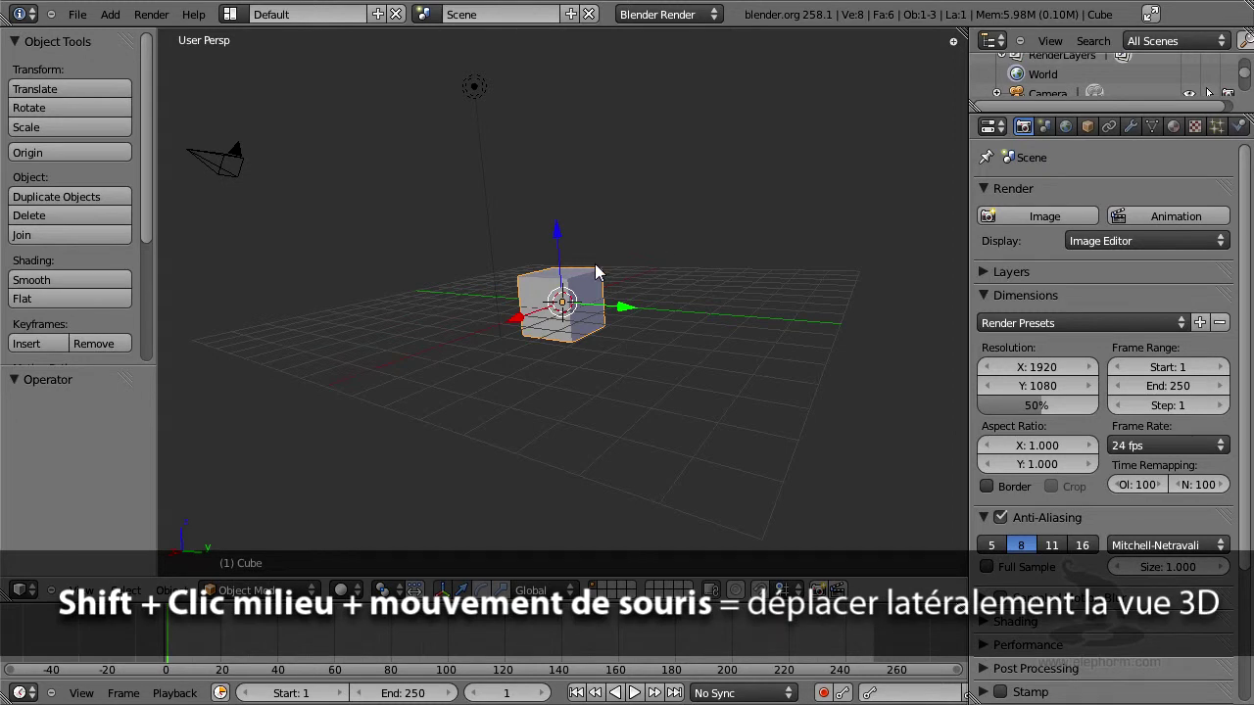
mouse_move(597, 275)
shift+middle_down()
mouse_move(588, 284)
mouse_move(637, 268)
mouse_move(609, 157)
mouse_move(636, 306)
mouse_move(448, 205)
mouse_move(588, 244)
mouse_move(601, 338)
mouse_move(591, 238)
mouse_move(621, 388)
mouse_move(613, 284)
shift+middle_up()
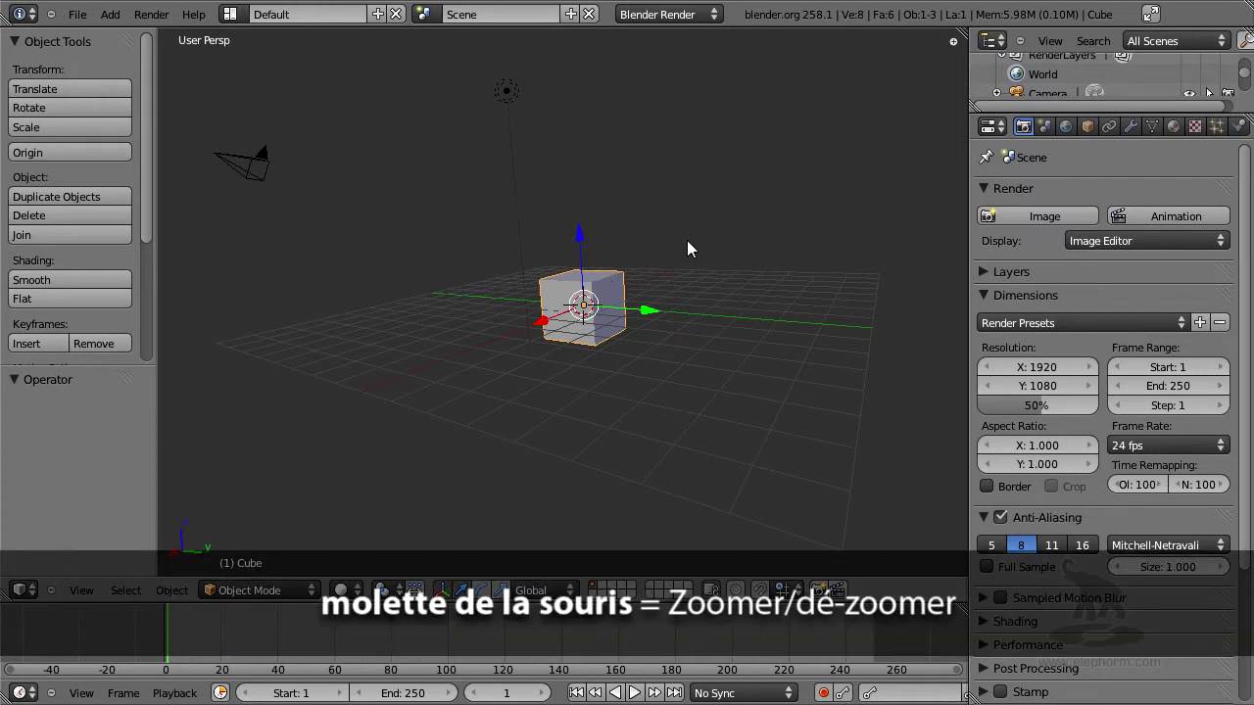
scroll(687, 242, up, 3)
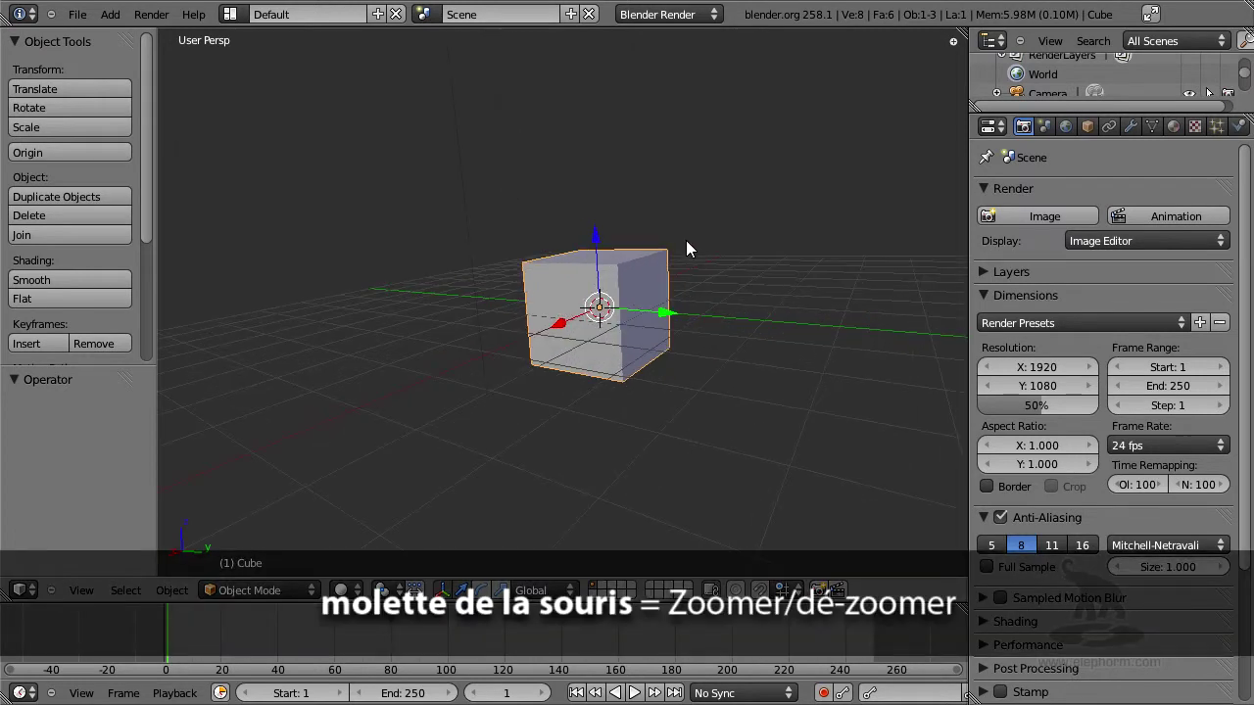
scroll(704, 248, up, 1)
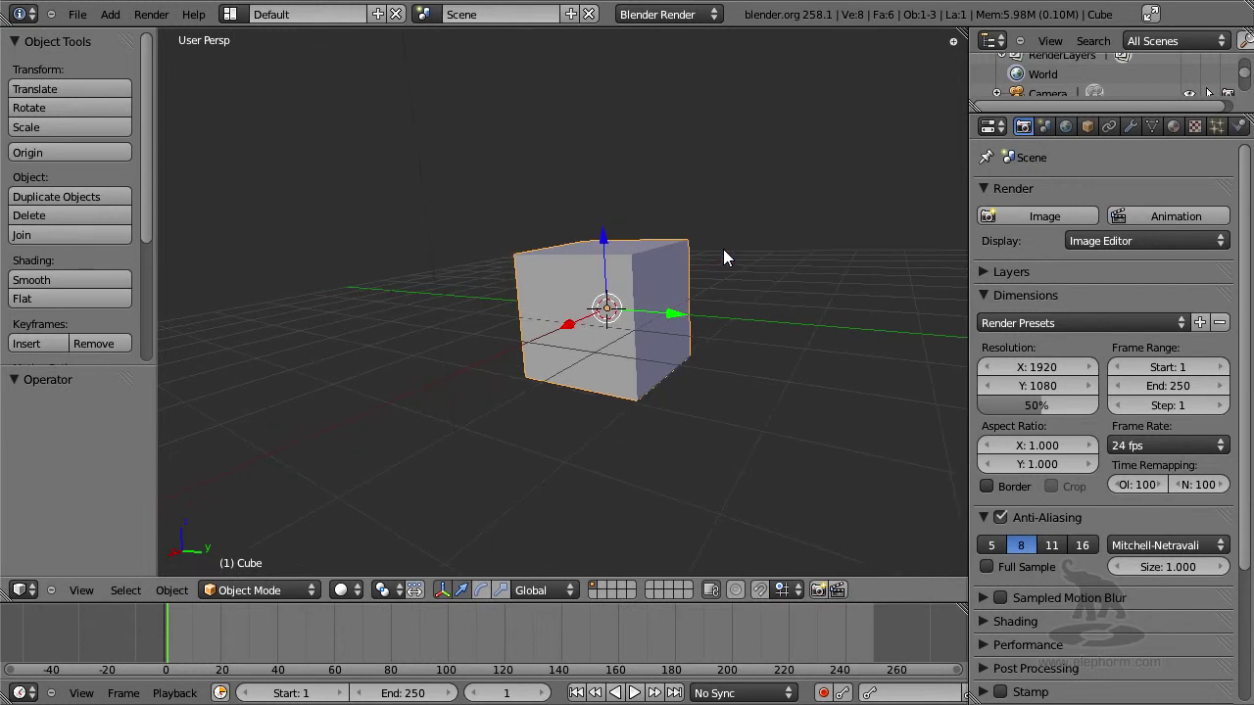
scroll(721, 254, down, 4)
scroll(721, 254, up, 2)
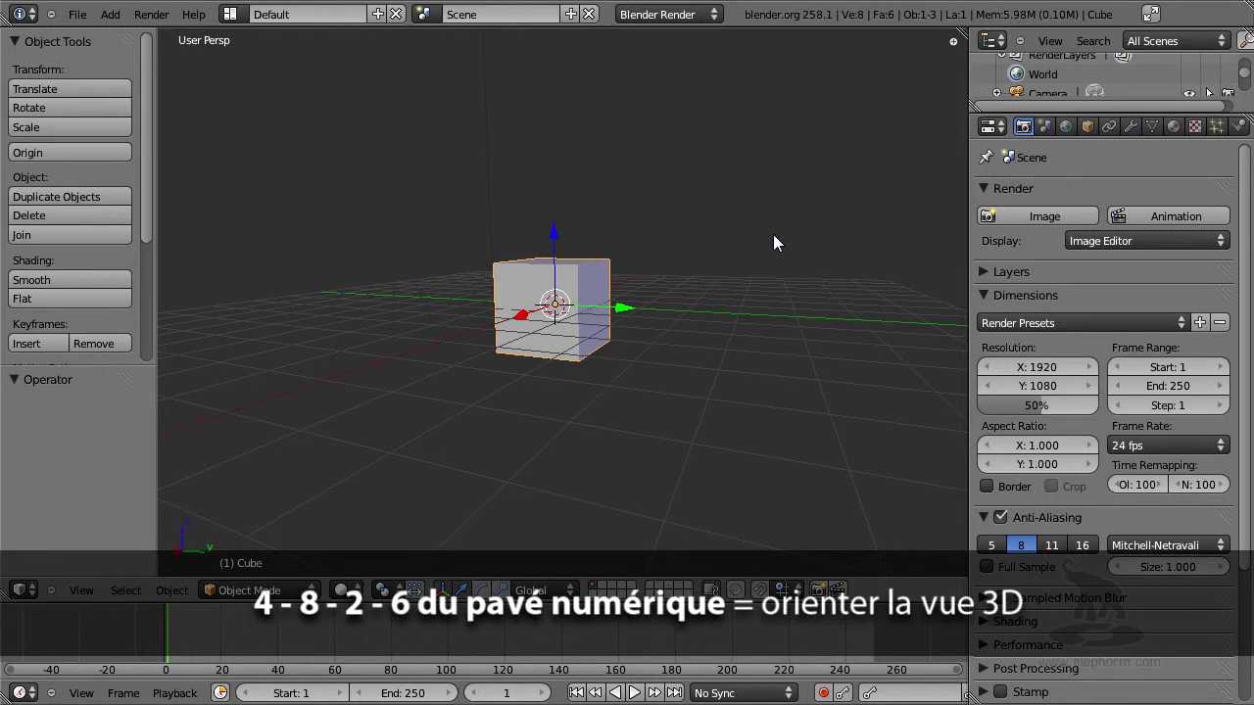
Step: Rotate the 3D view vertically in increments to see the cube from above and from below
key(KP_8)
key(KP_8)
key(KP_8)
key(KP_8)
key(KP_8)
key(KP_8)
key(KP_8)
key(KP_8)
key(KP_8)
key(KP_2)
key(KP_2)
key(KP_2)
key(KP_2)
key(KP_2)
key(KP_2)
key(KP_2)
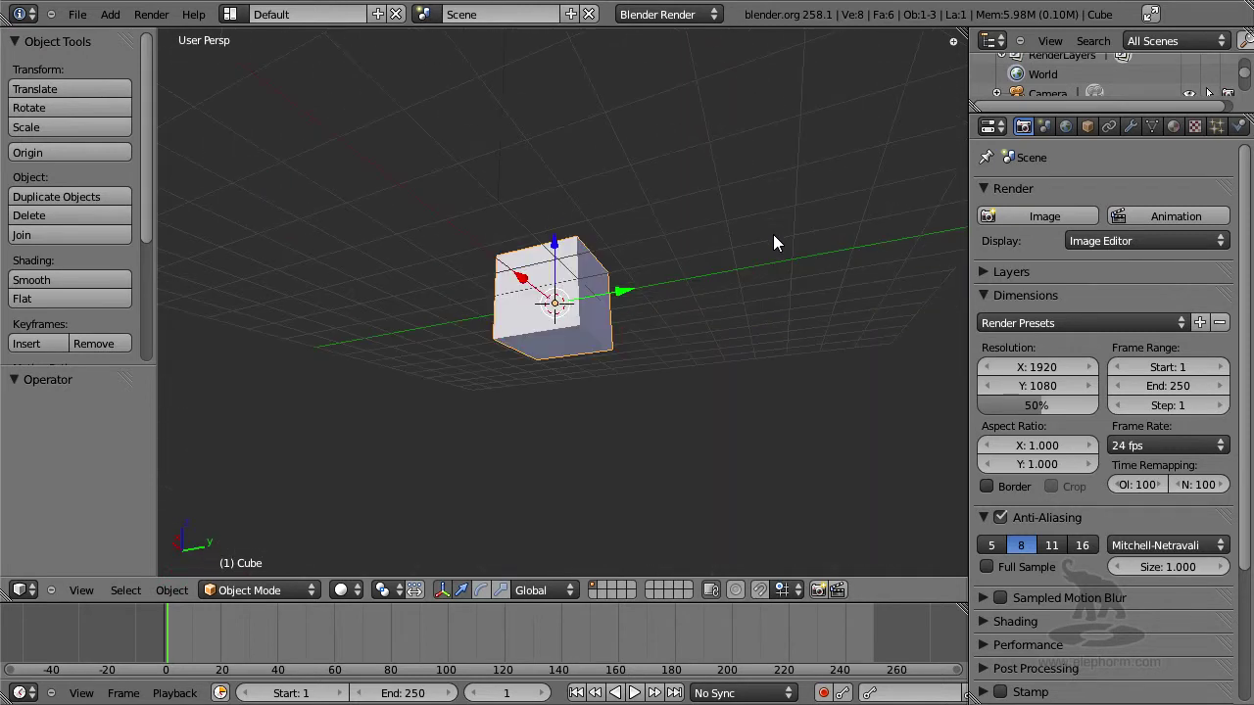
Step: Rotate the 3D view horizontally around the cube in increments, and tilt it back to a viewpoint above the grid
key(KP_4)
key(KP_4)
key(KP_4)
key(KP_4)
key(KP_4)
key(KP_4)
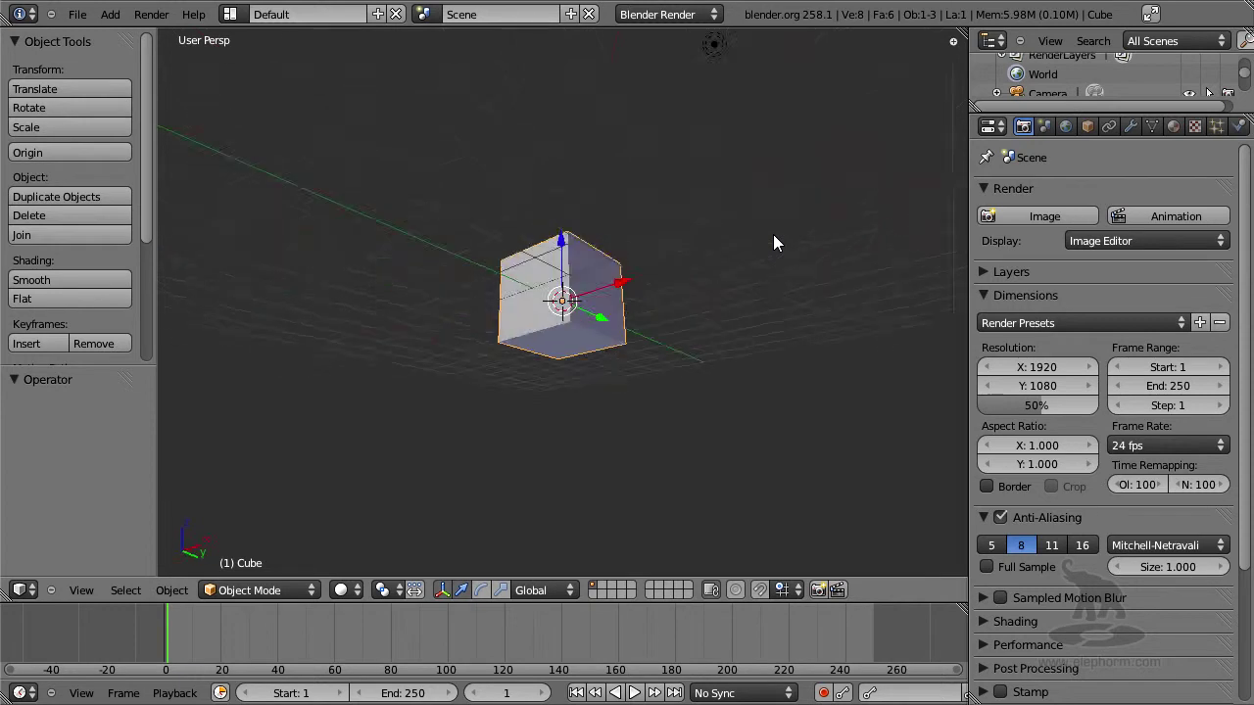
key(KP_4)
key(KP_4)
key(KP_4)
key(KP_4)
key(KP_4)
key(KP_4)
key(KP_8)
key(KP_8)
key(KP_8)
key(KP_8)
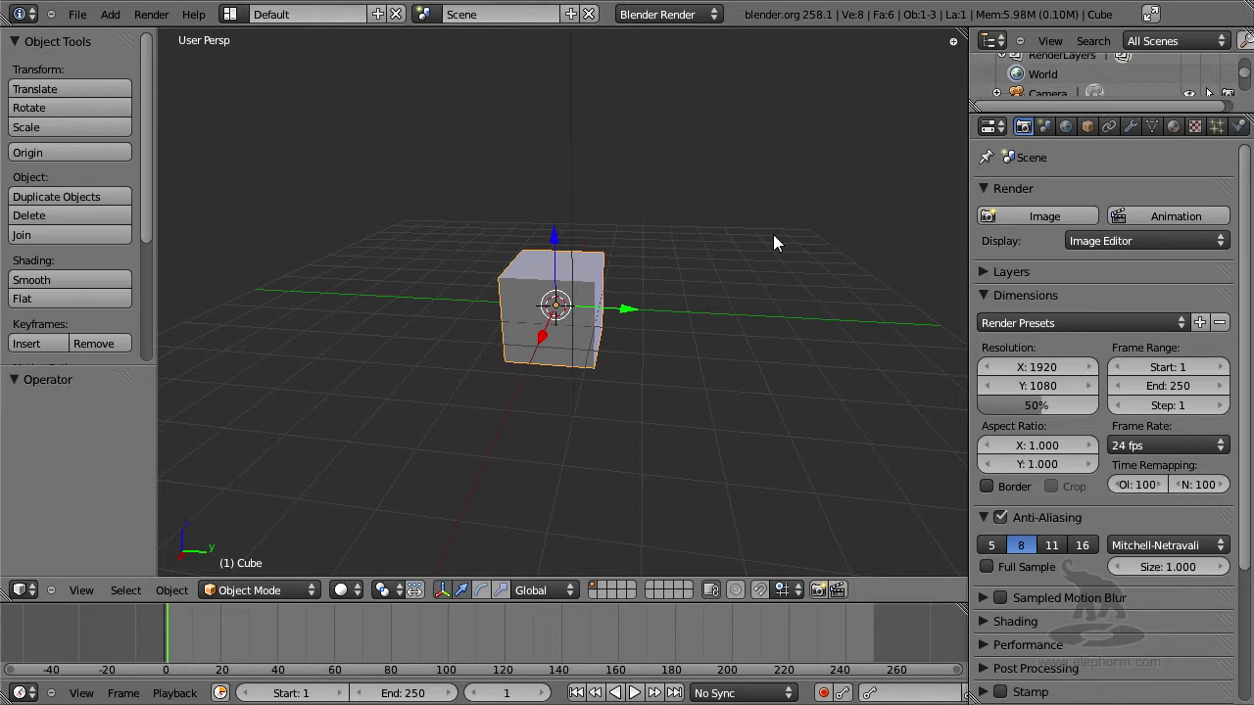
Step: Pan the 3D view in increments horizontally and vertically around the cube
key(ctrl+KP_4)
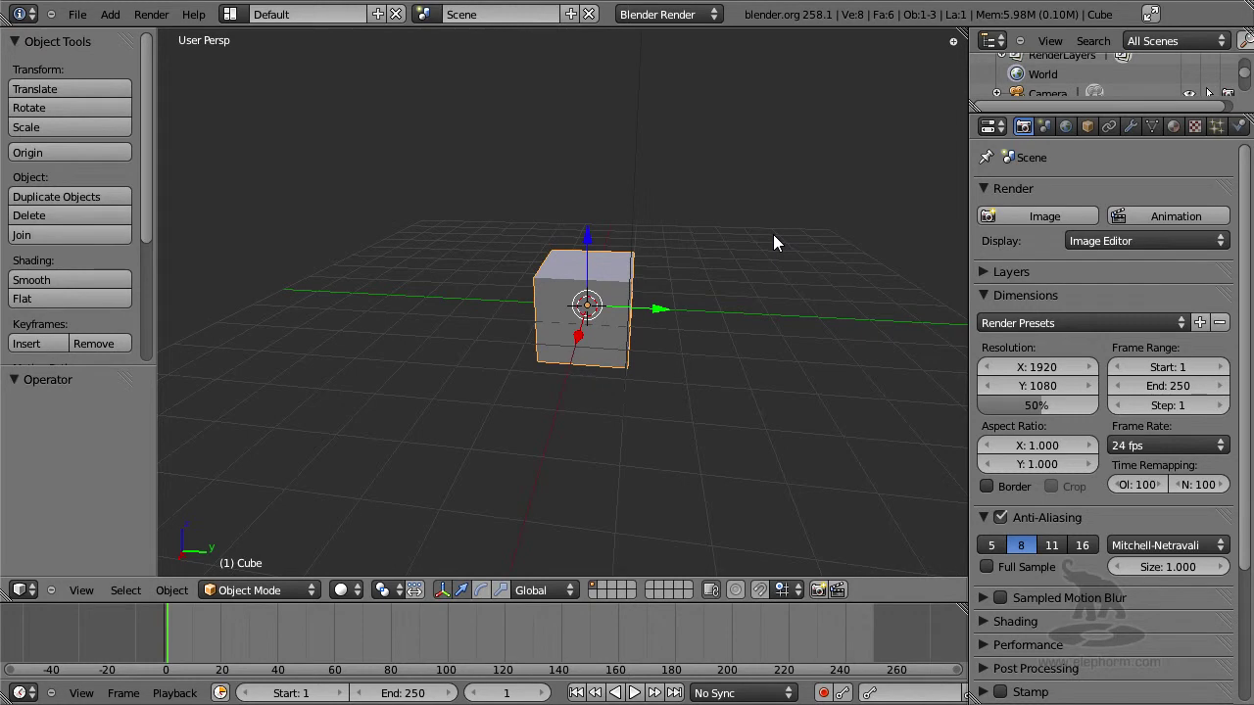
key(ctrl+KP_6)
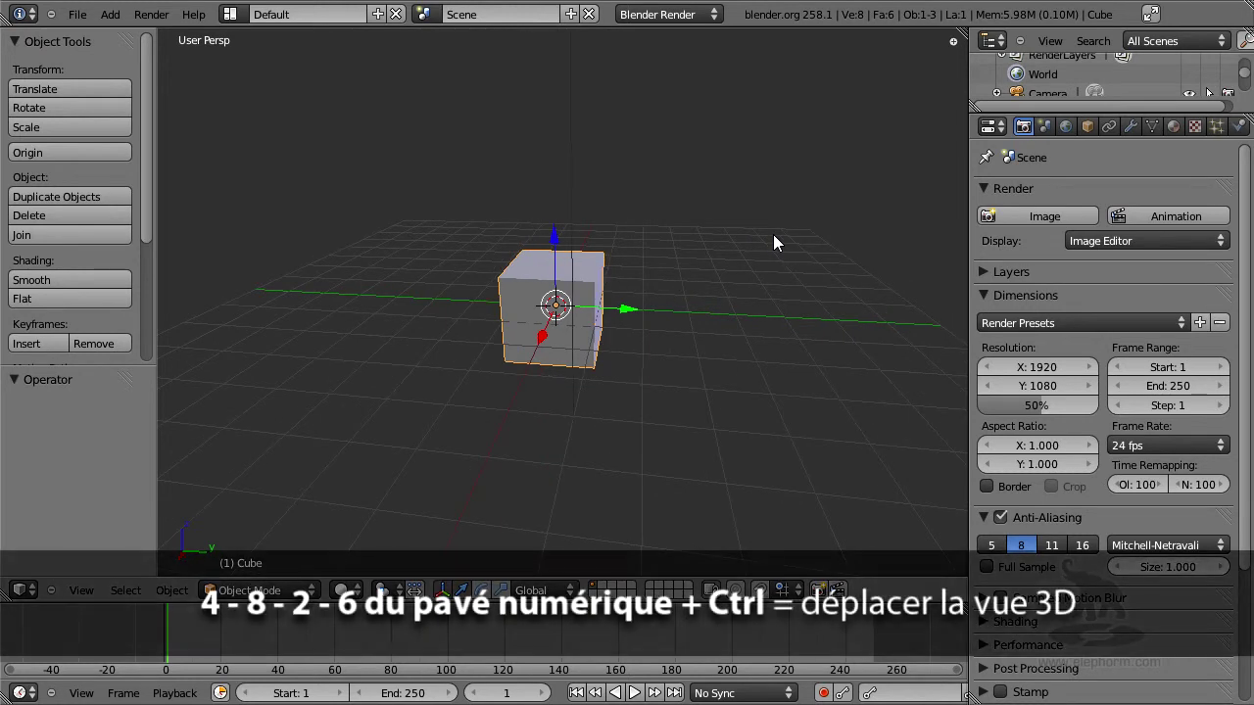
key(ctrl+KP_8)
key(ctrl+KP_8)
key(ctrl+KP_4)
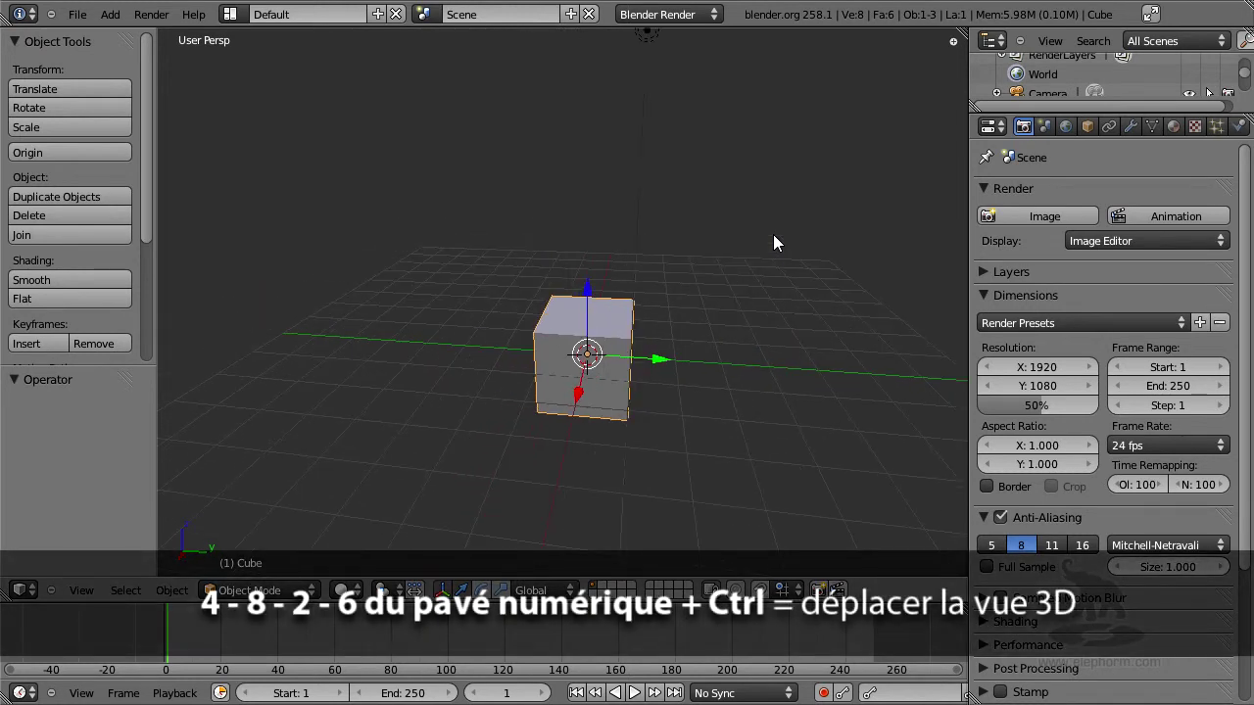
key(ctrl+KP_2)
key(ctrl+KP_2)
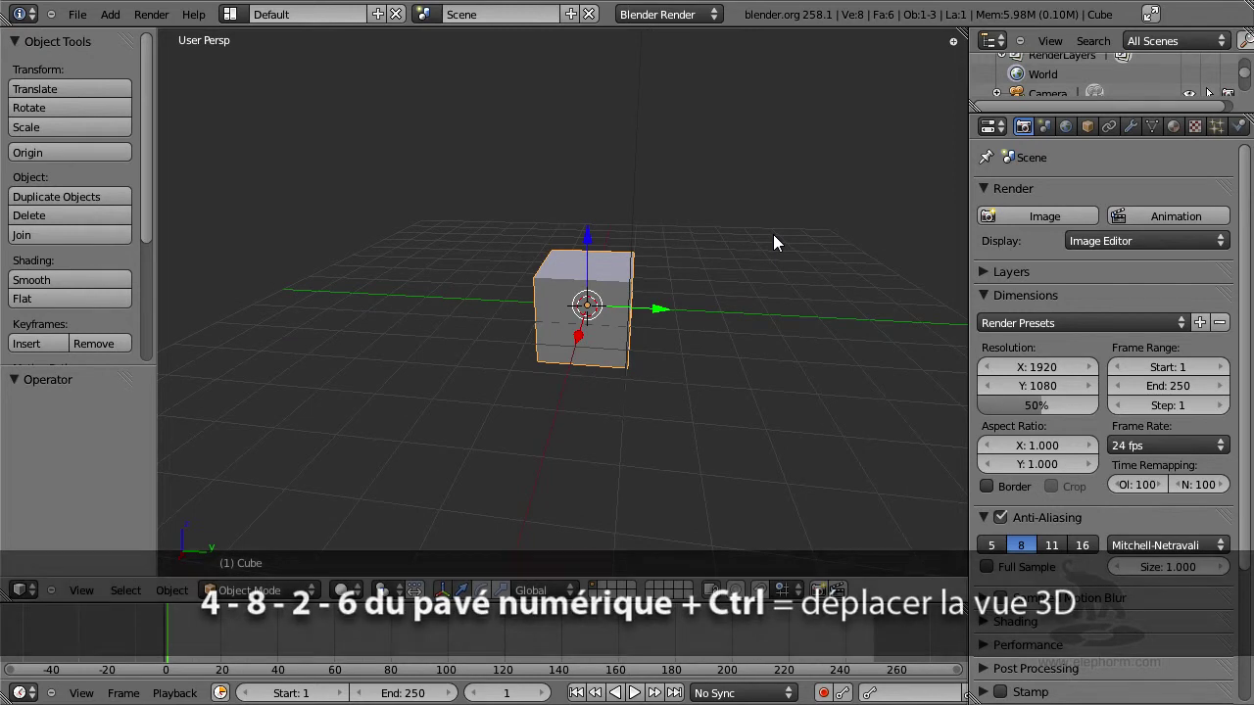
key(ctrl+KP_4)
key(ctrl+KP_6)
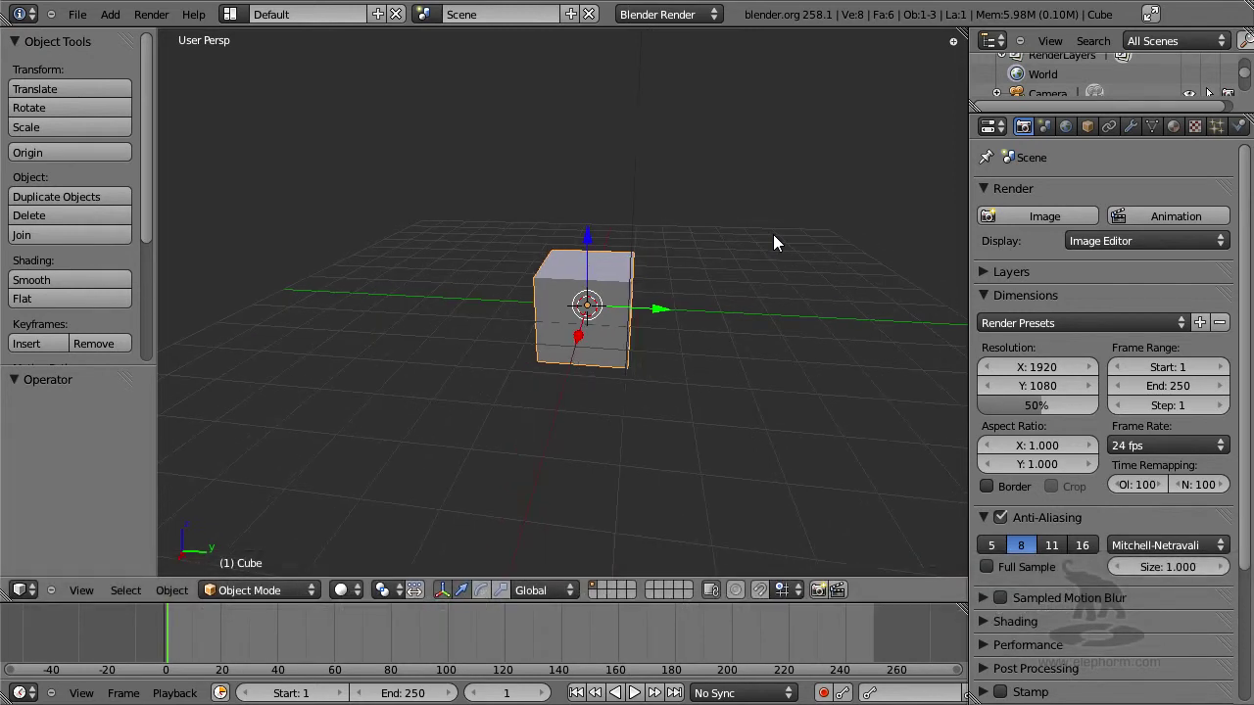
key(ctrl+KP_8)
key(ctrl+KP_8)
key(ctrl+KP_4)
key(ctrl+KP_6)
key(ctrl+KP_6)
key(ctrl+KP_2)
key(ctrl+KP_2)
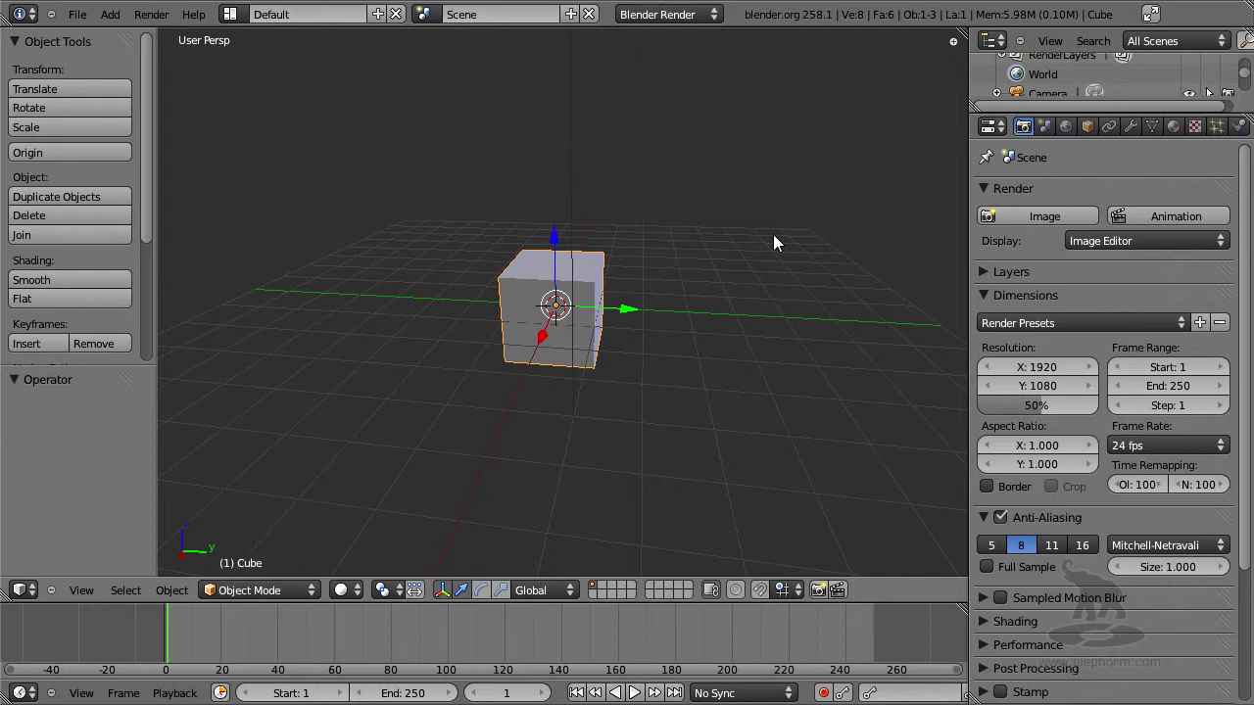
Step: Zoom the 3D view in and out on the cube in increments
key(KP_Add)
key(KP_Add)
key(KP_Add)
key(KP_Add)
key(KP_Subtract)
key(KP_Subtract)
key(KP_Subtract)
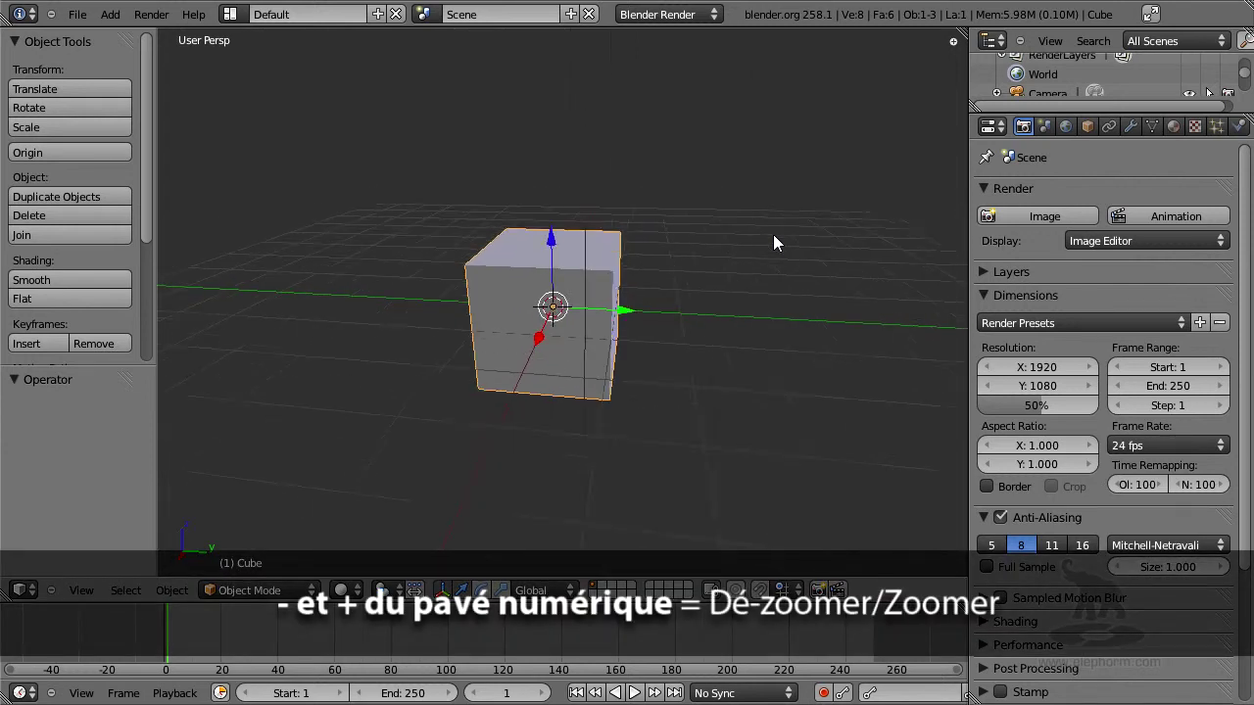
key(KP_Add)
key(KP_Add)
key(KP_Subtract)
key(KP_Subtract)
key(KP_Subtract)
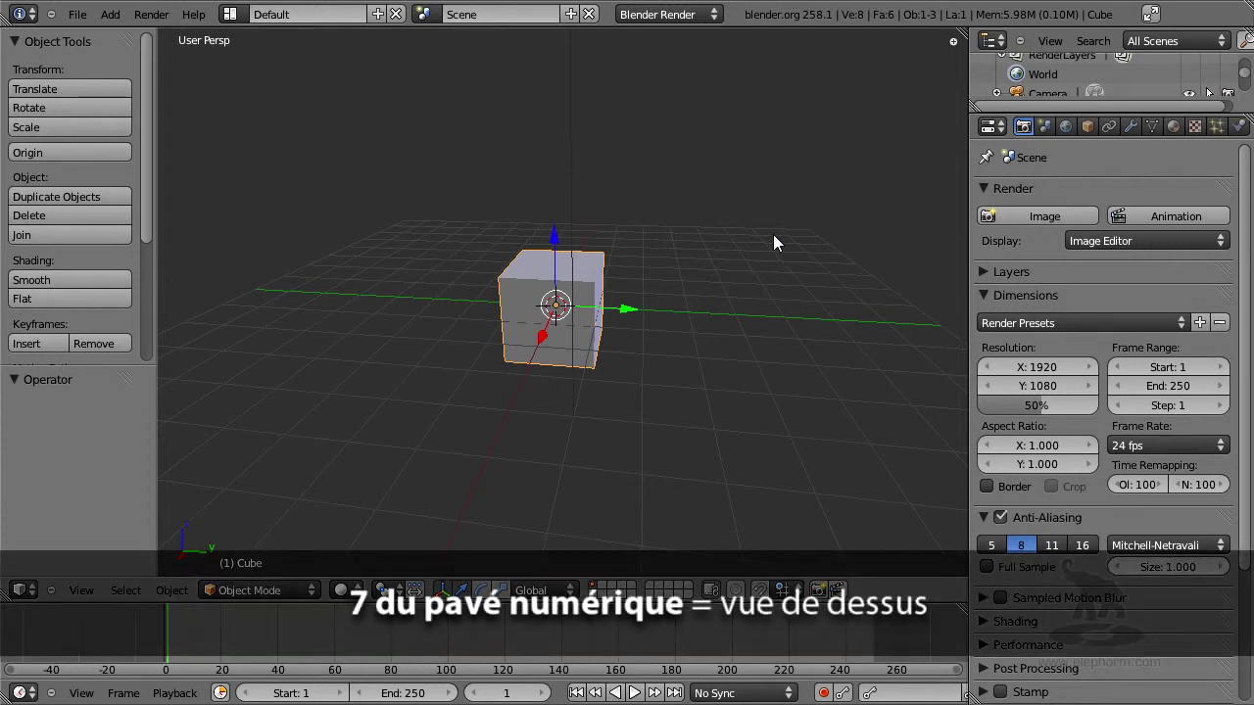
Step: View the cube from the top, front and right standard viewpoints in turn
key(KP_7)
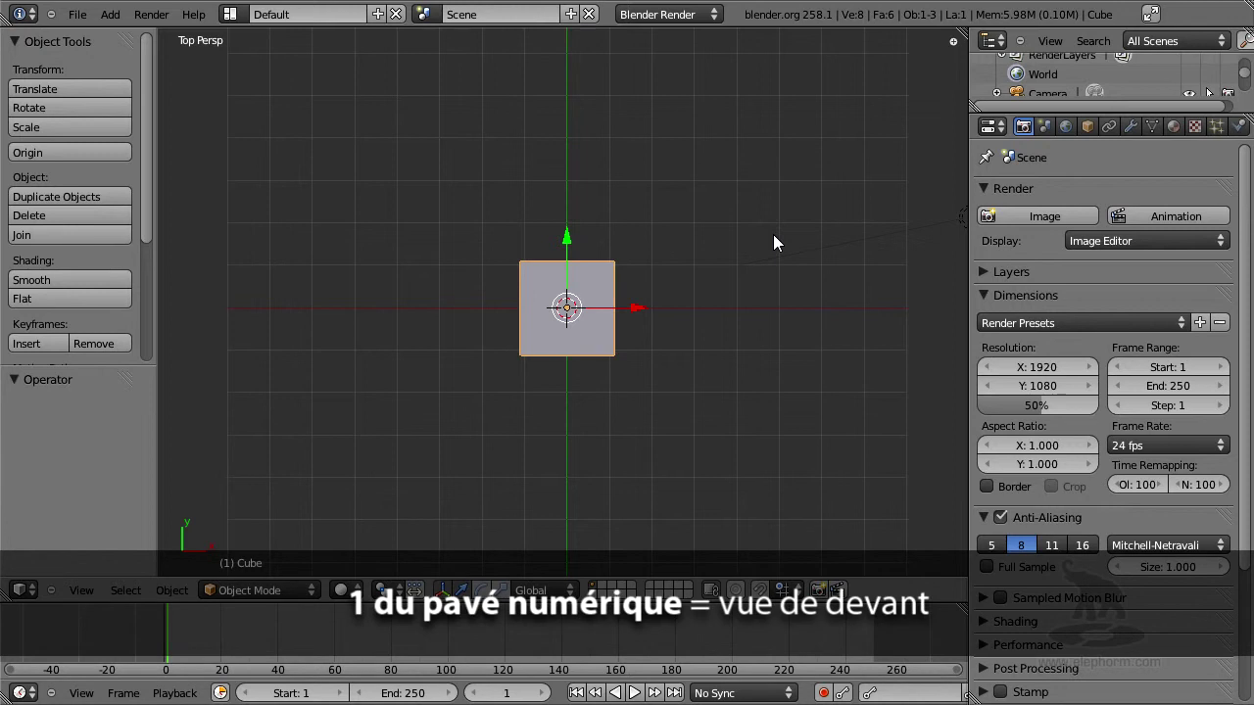
key(KP_1)
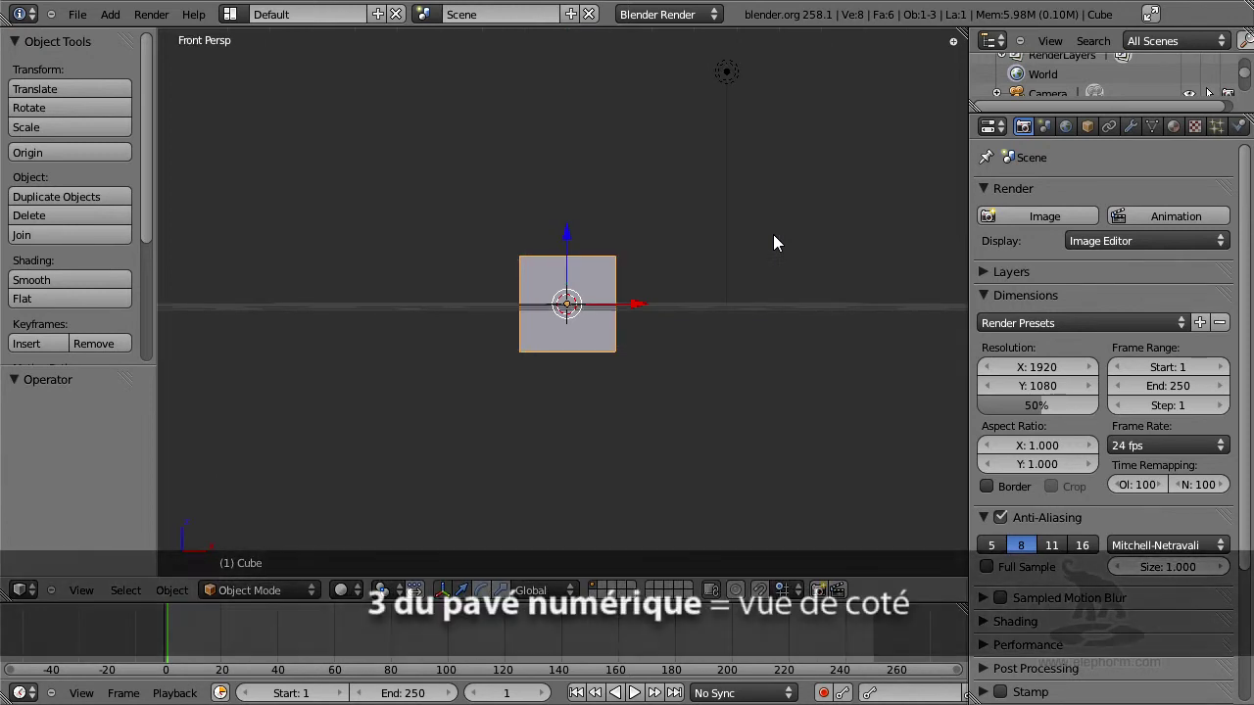
key(KP_3)
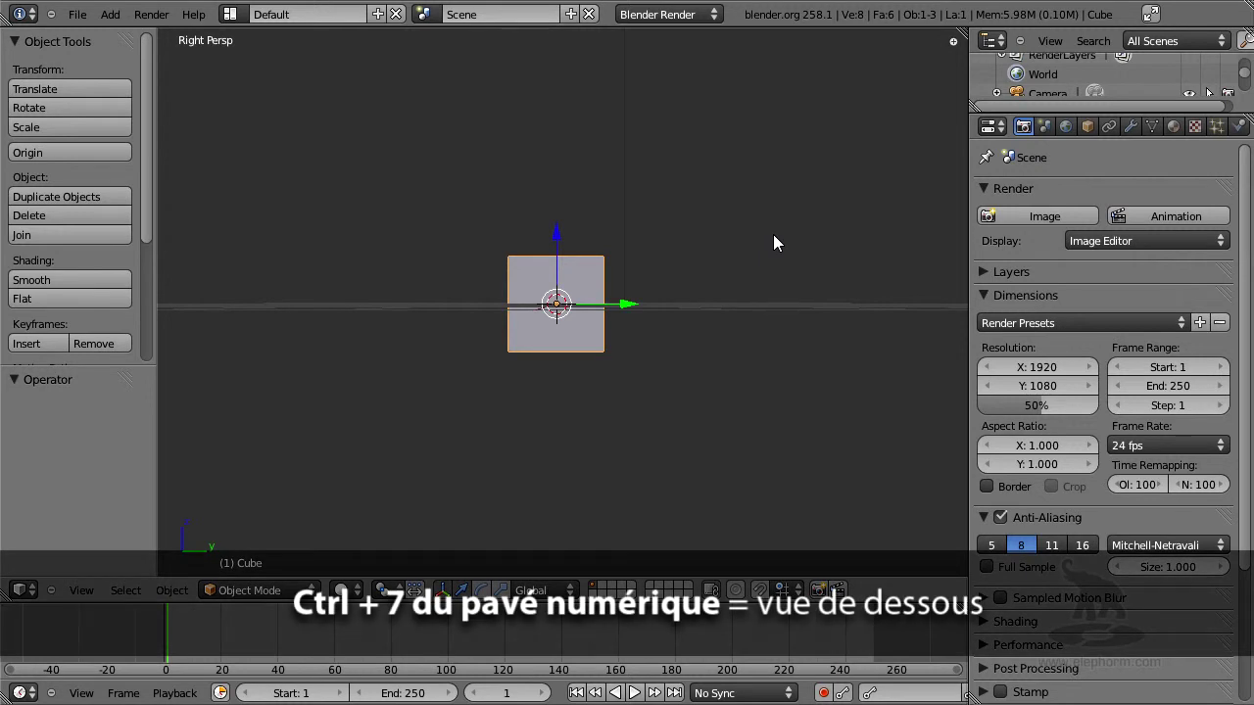
Step: View the cube from the opposite standard viewpoints: bottom, back and left
key(ctrl+KP_7)
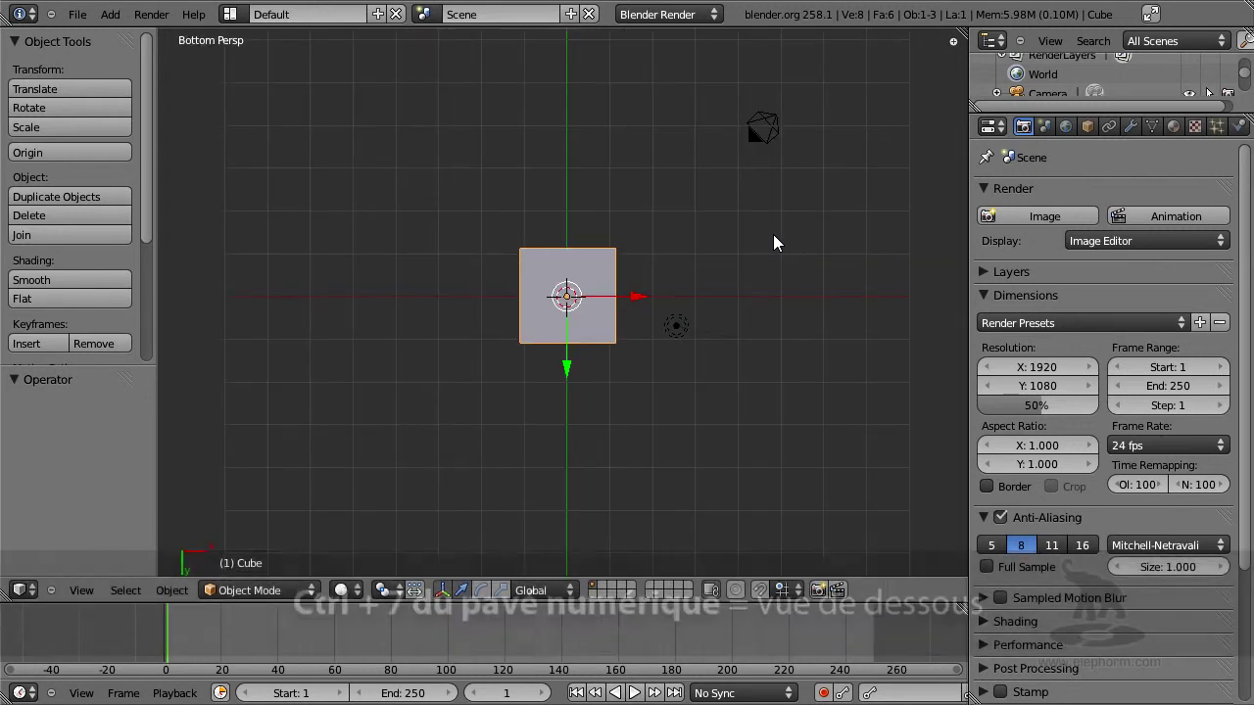
key(ctrl+KP_1)
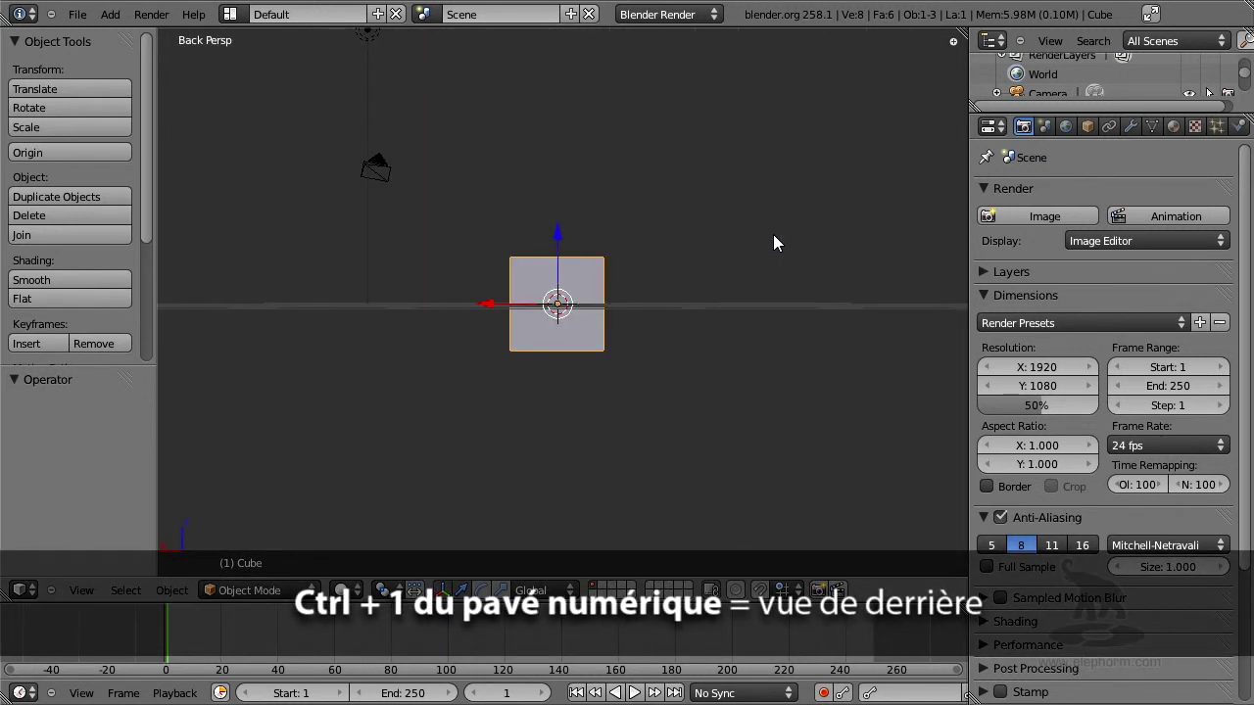
key(ctrl+KP_3)
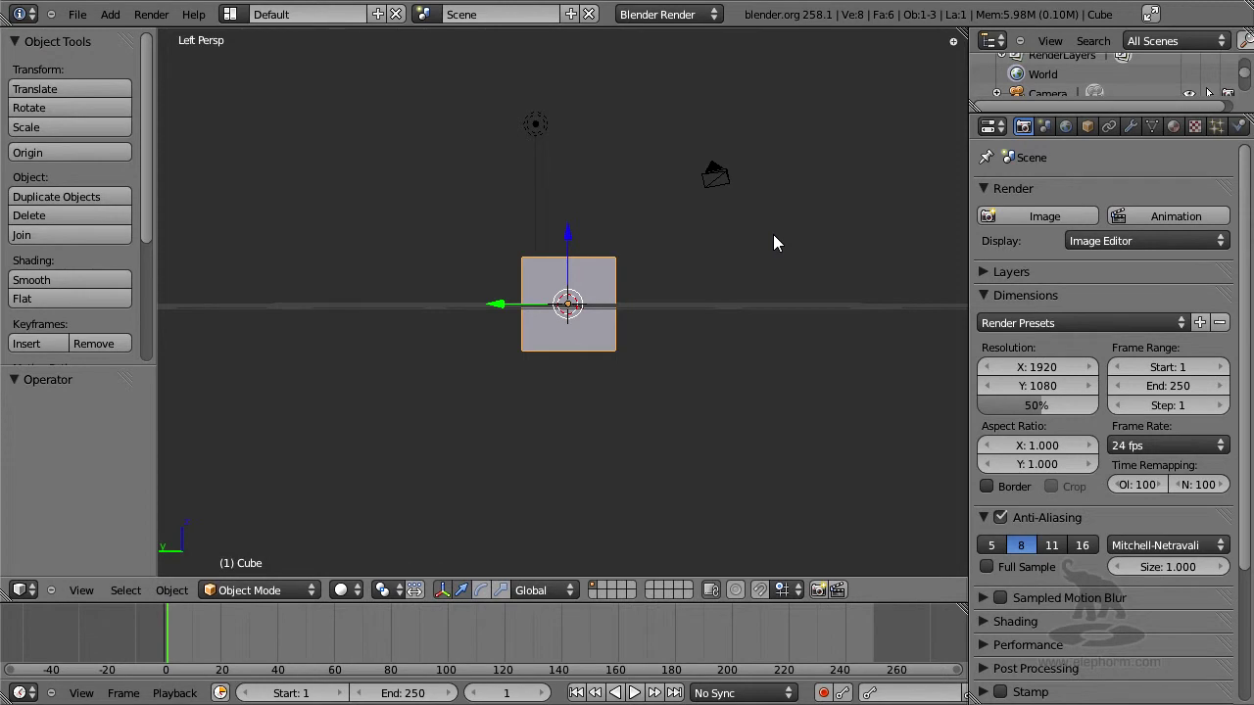
Step: Compare orthographic and perspective projection of the cube from several angled viewpoints, ending in perspective
key(KP_8)
key(KP_4)
key(KP_4)
key(KP_8)
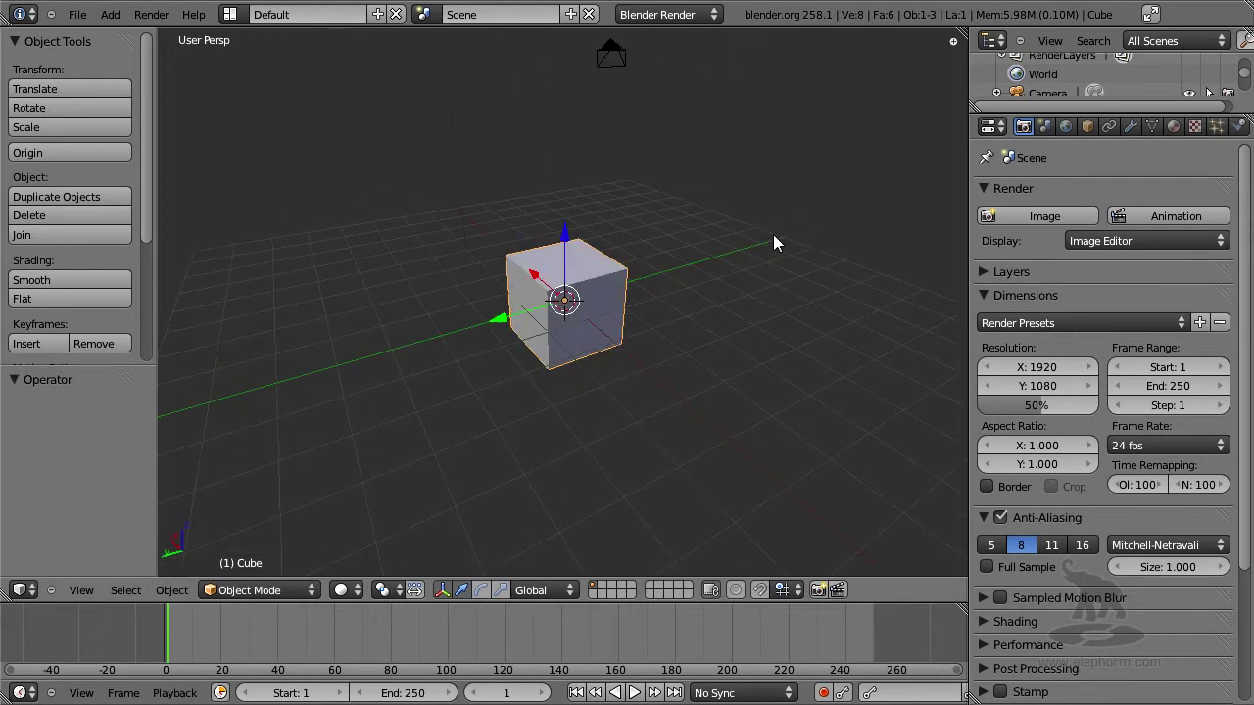
key(KP_2)
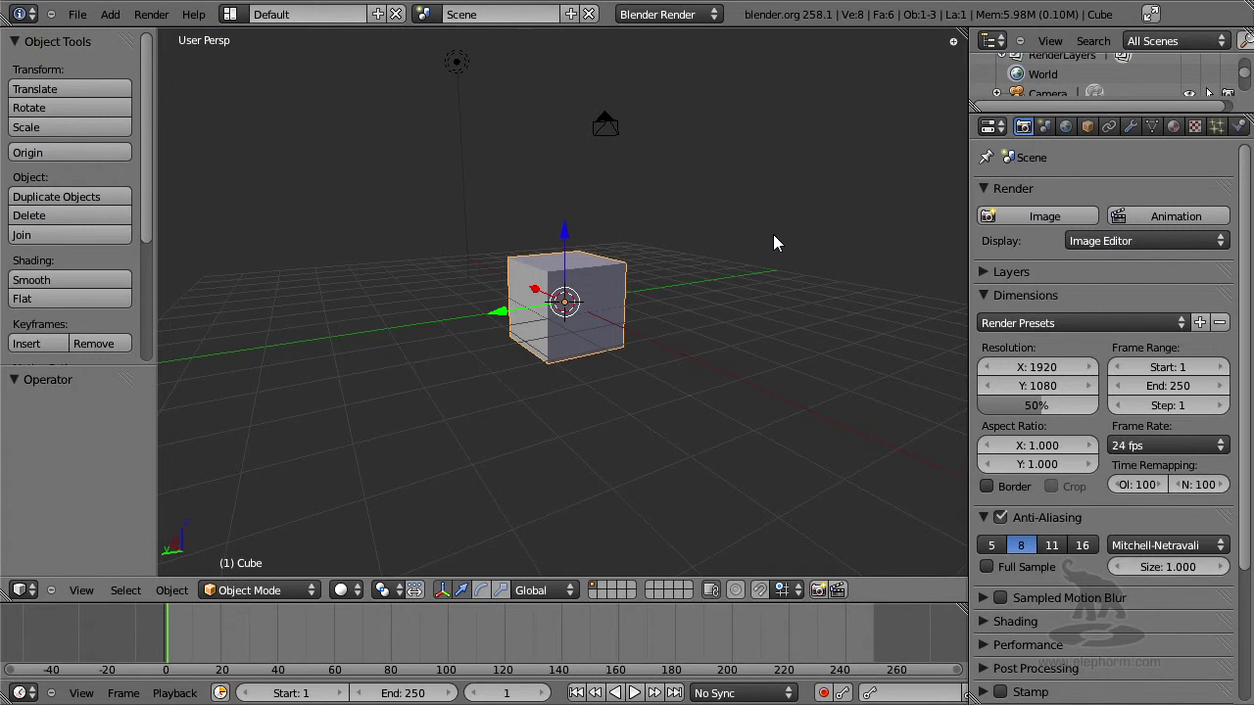
key(KP_5)
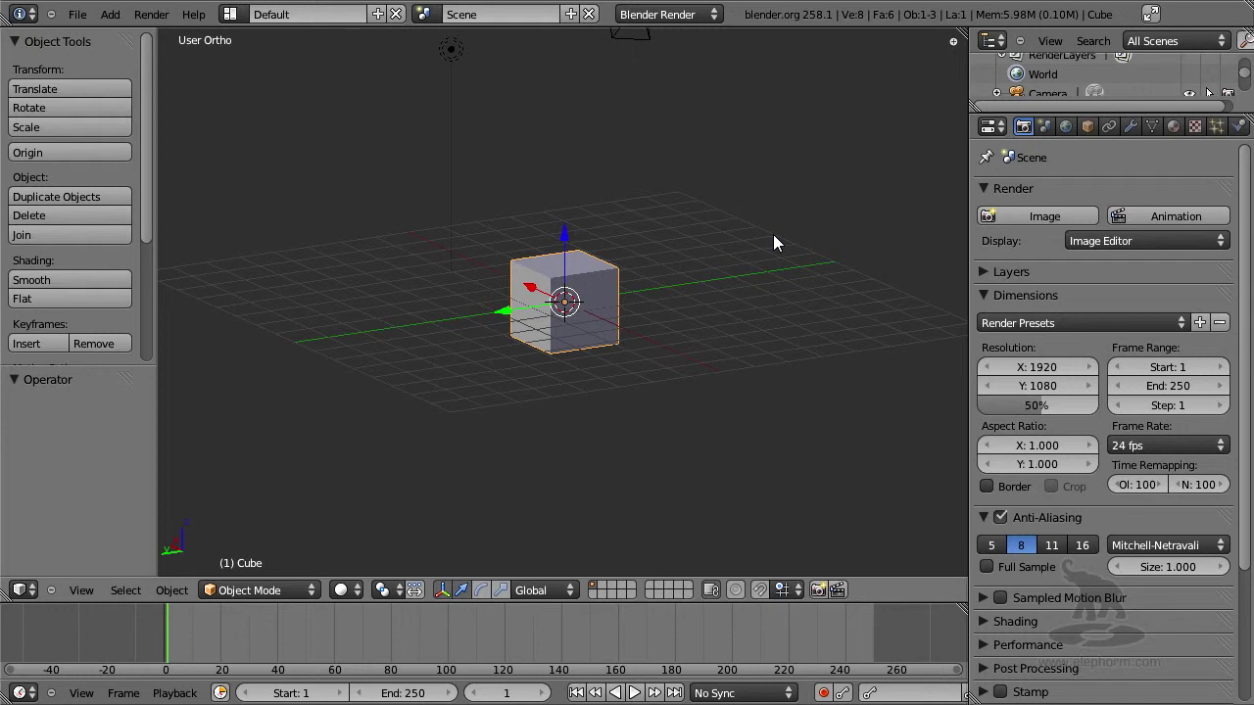
key(KP_8)
key(KP_8)
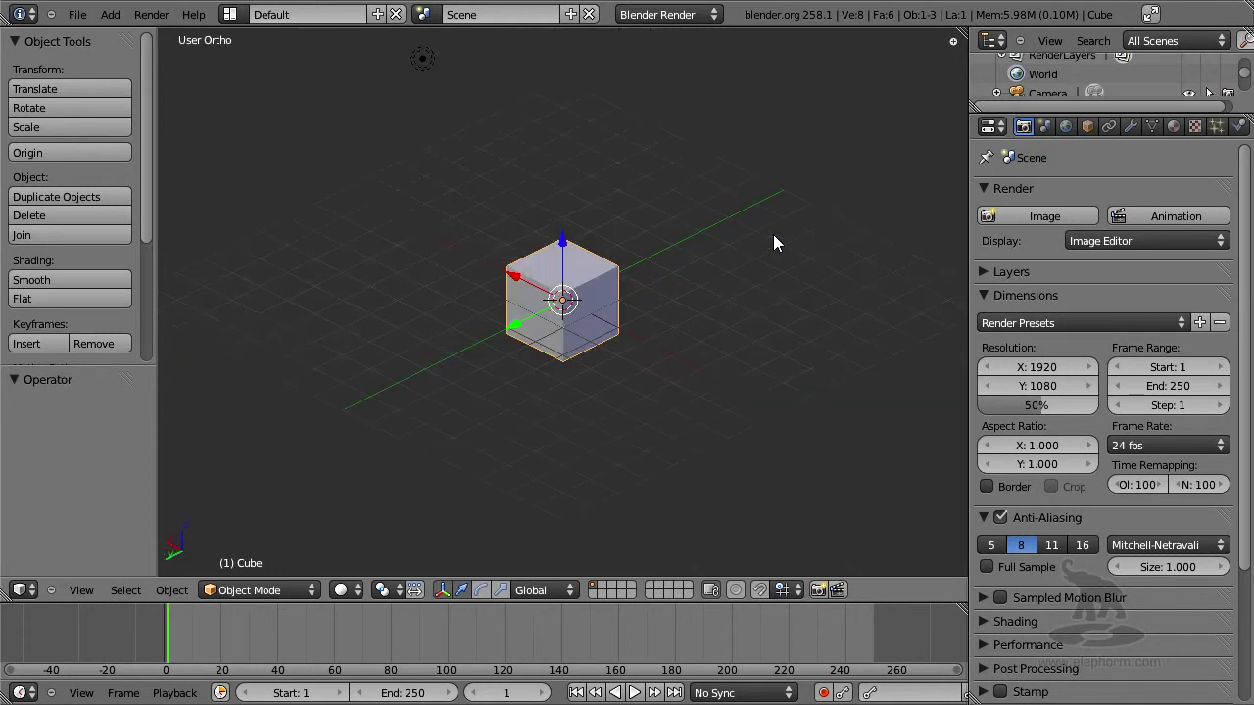
key(KP_5)
key(KP_Add)
key(KP_Add)
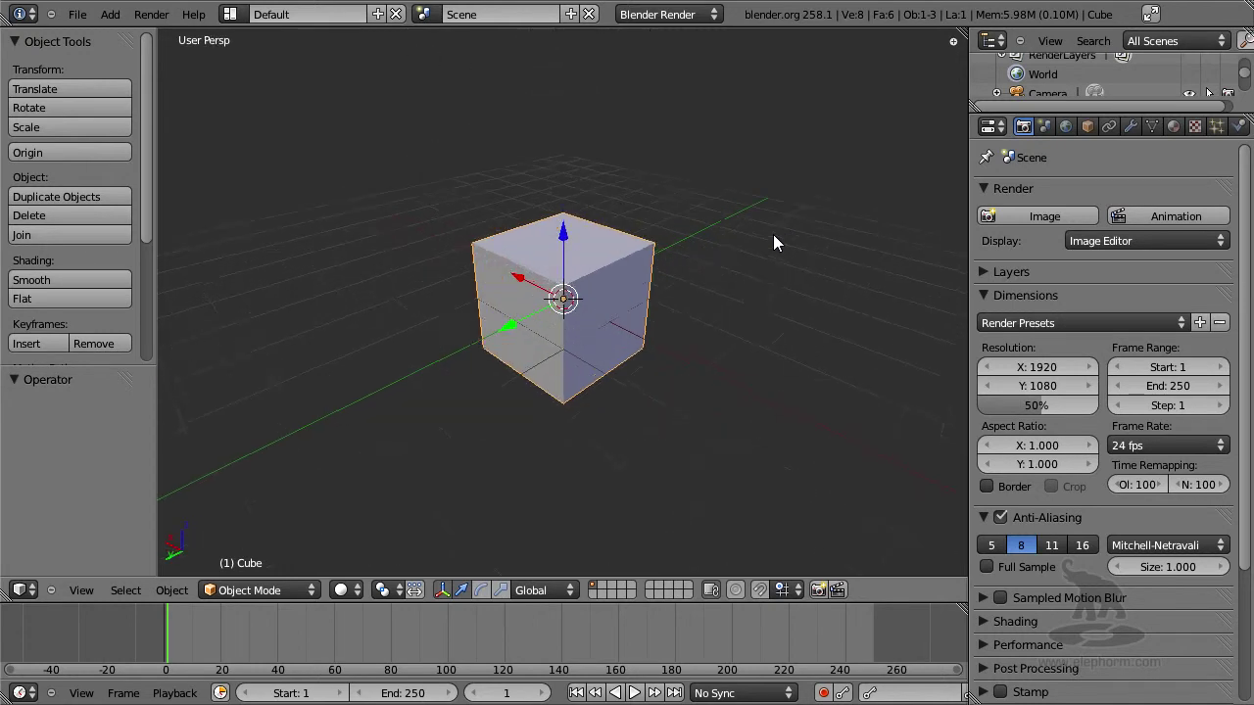
key(KP_2)
key(KP_5)
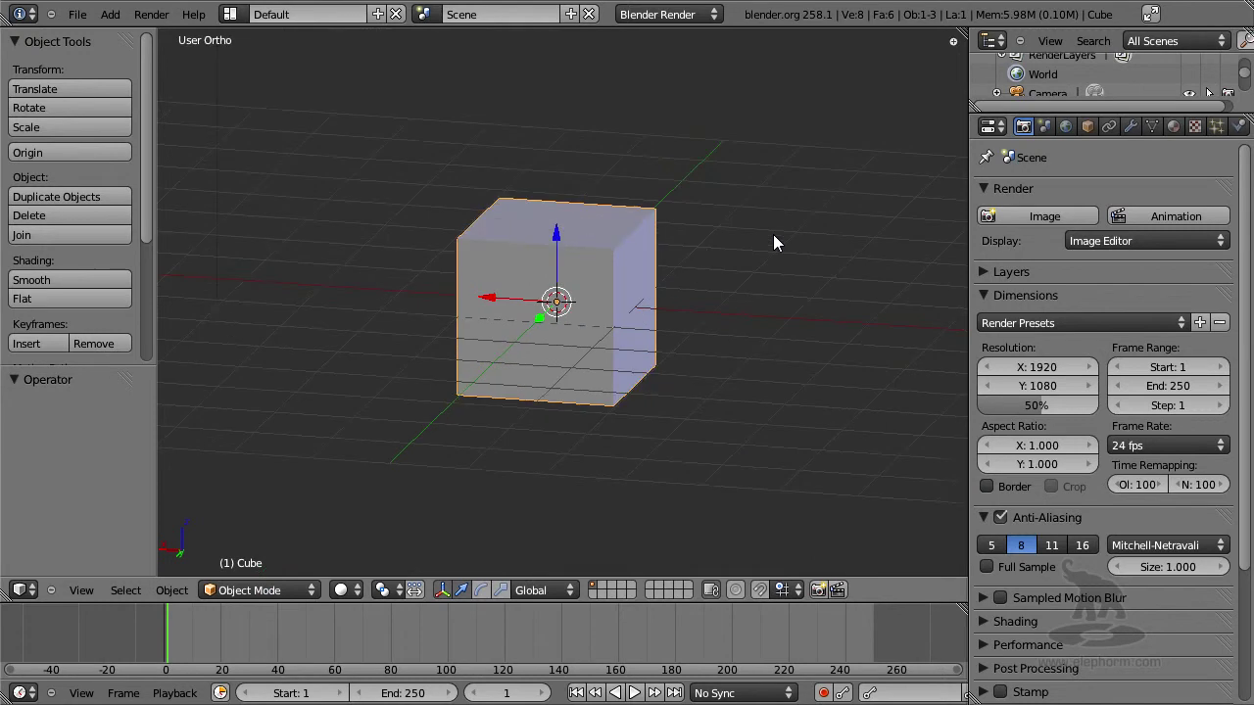
key(KP_5)
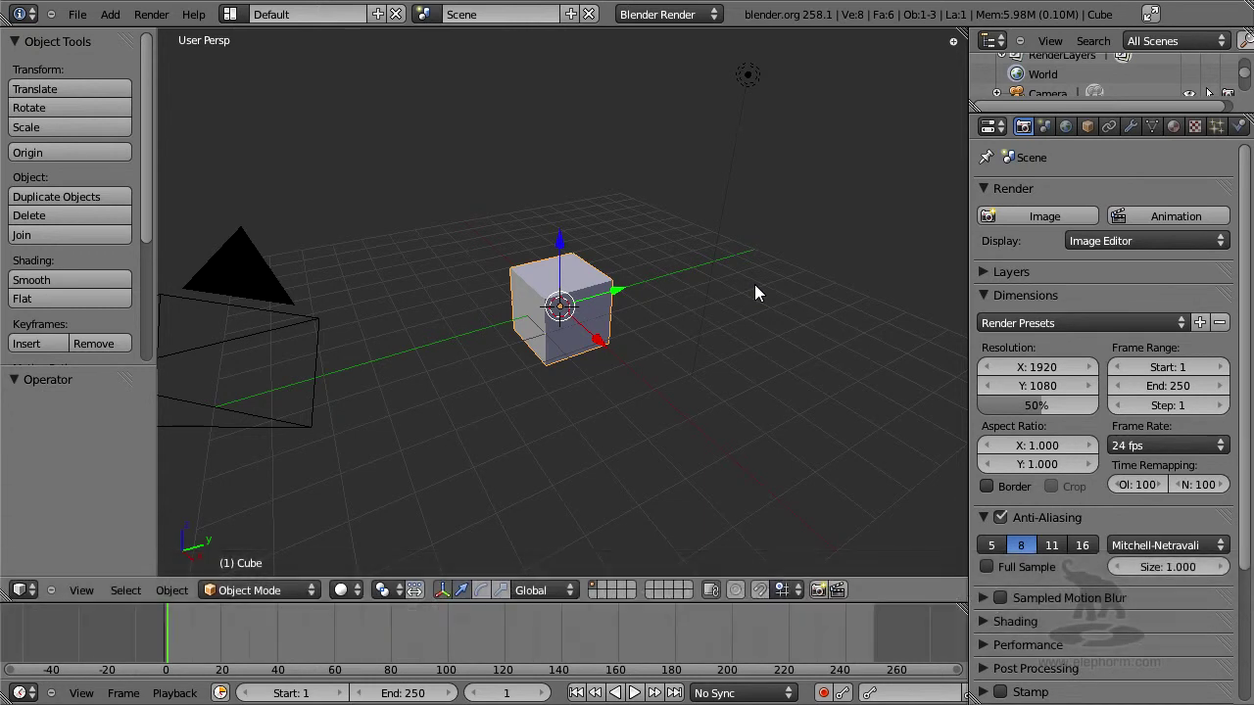
Step: Isolate the selected cube in local view and inspect it from another angle
key(KP_Divide)
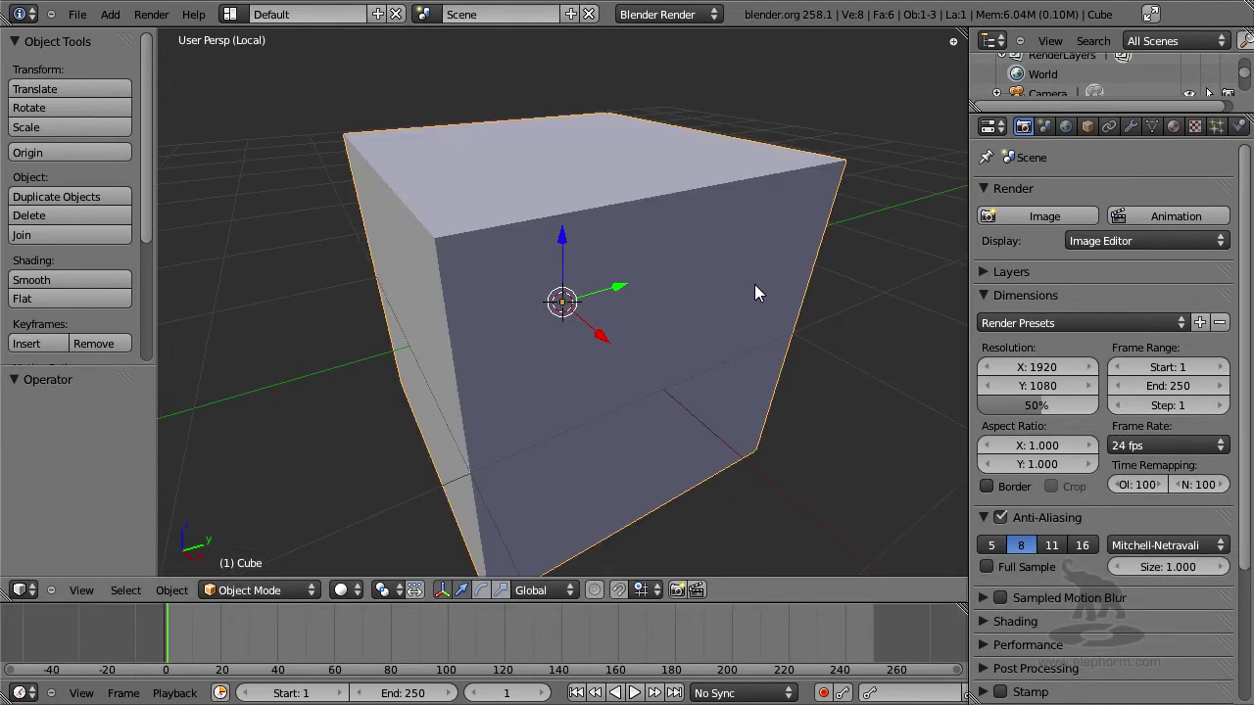
scroll(752, 294, down, 5)
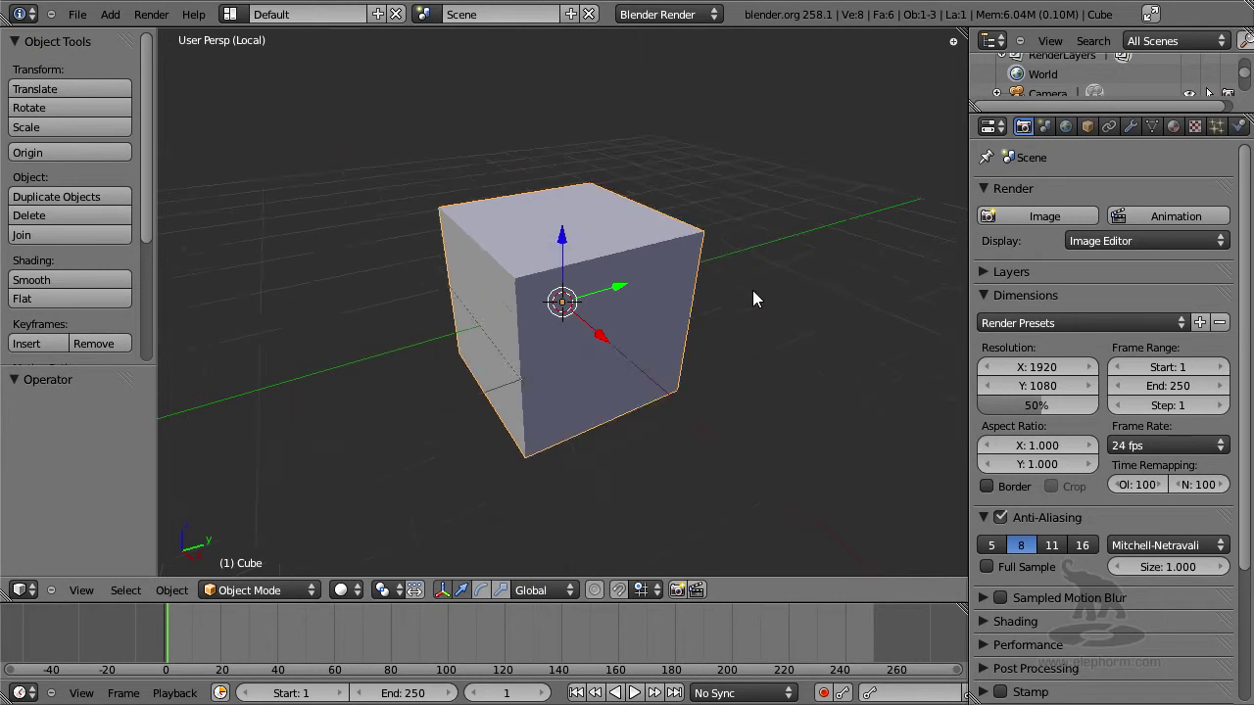
middle_drag(752, 308, 721, 232)
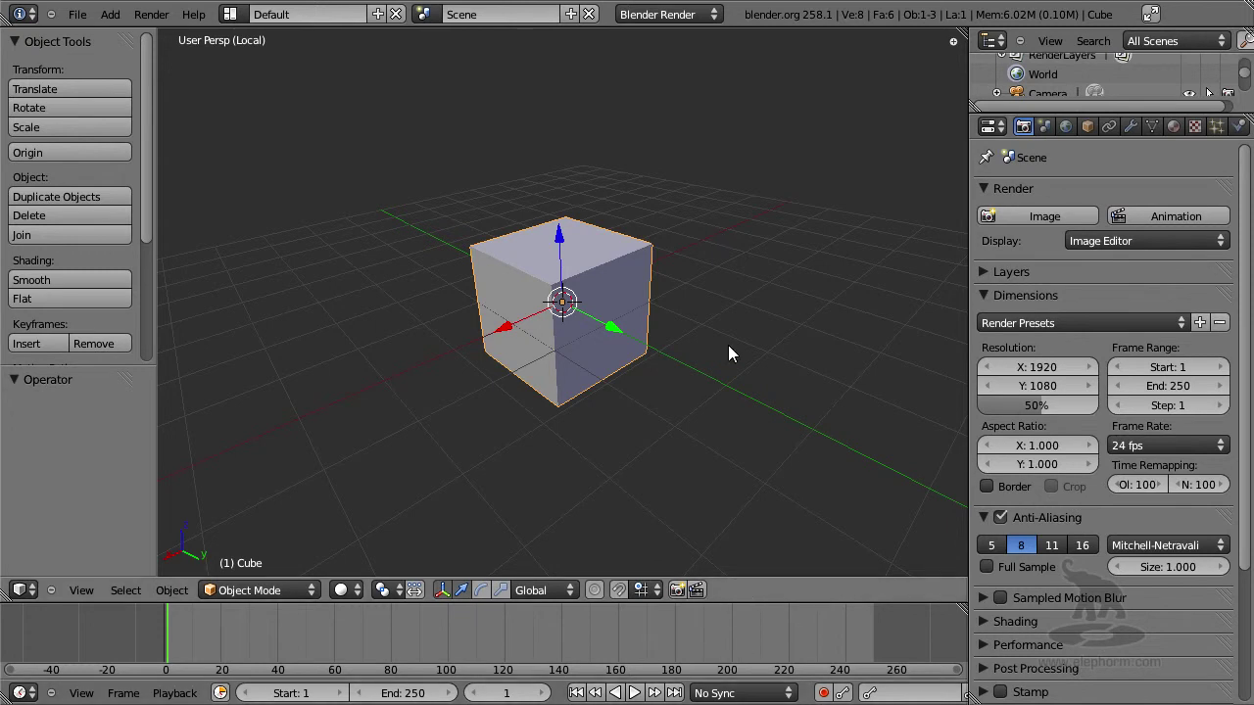
Step: Leave local view, toggle the cube's isolation on and off once more, and center the view on the selected cube
key(KP_Divide)
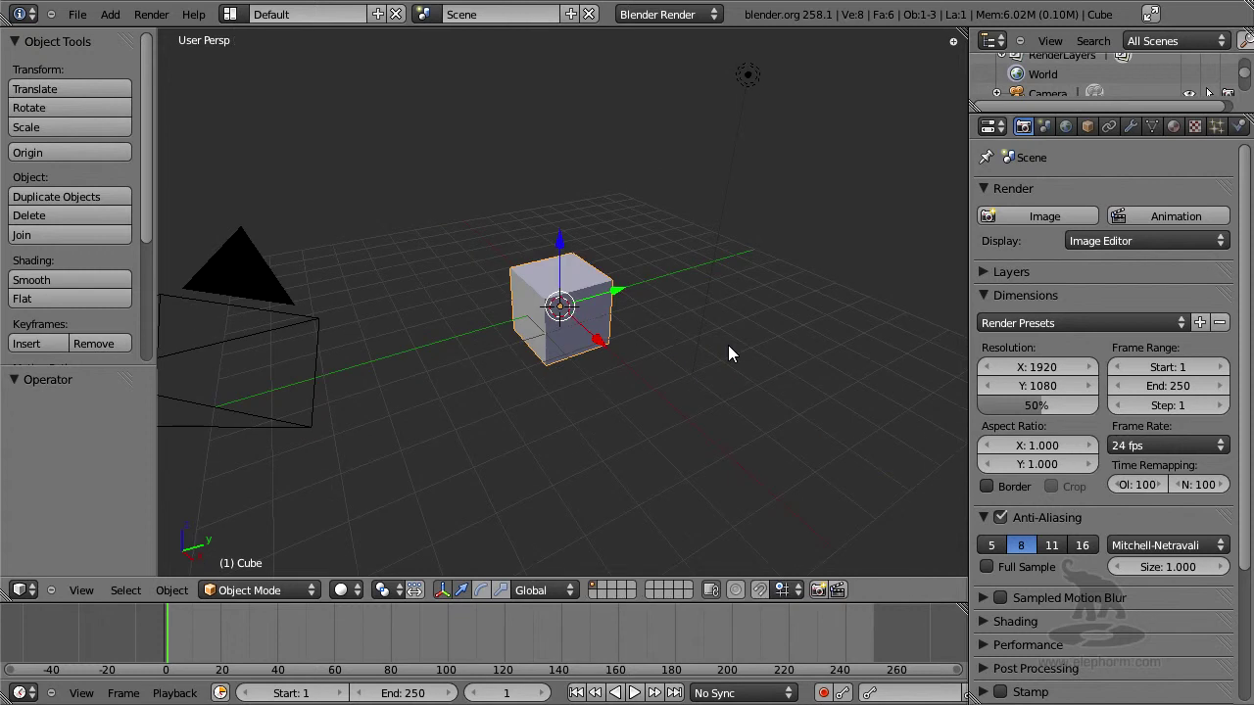
key(KP_Divide)
key(KP_Divide)
key(KP_Decimal)
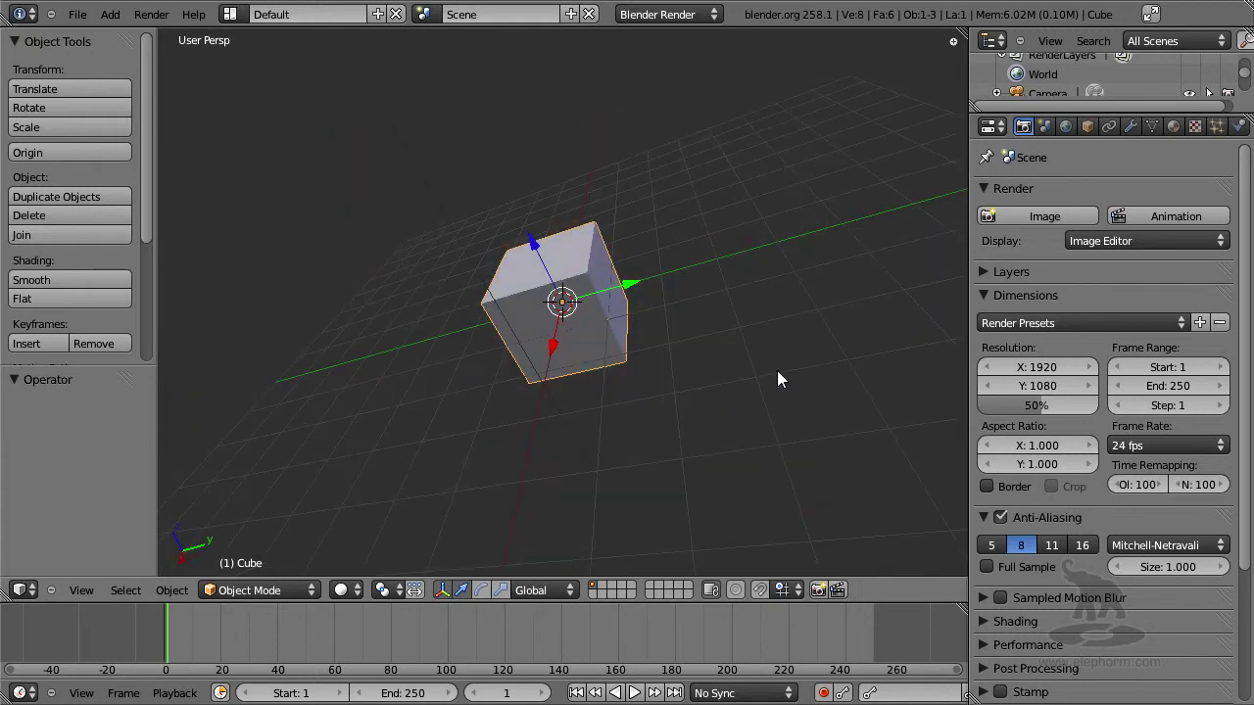
middle_drag(758, 325, 689, 262)
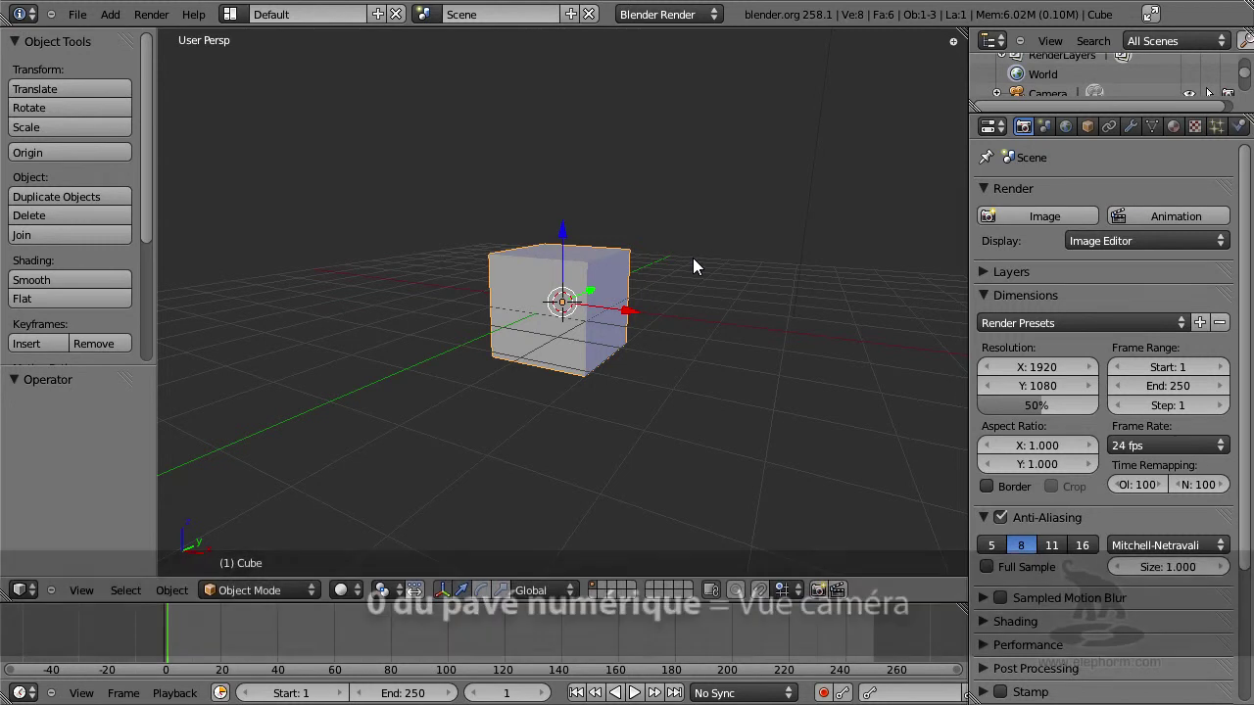
Step: Switch back and forth between the user perspective and the camera view, ending in the camera view
key(KP_0)
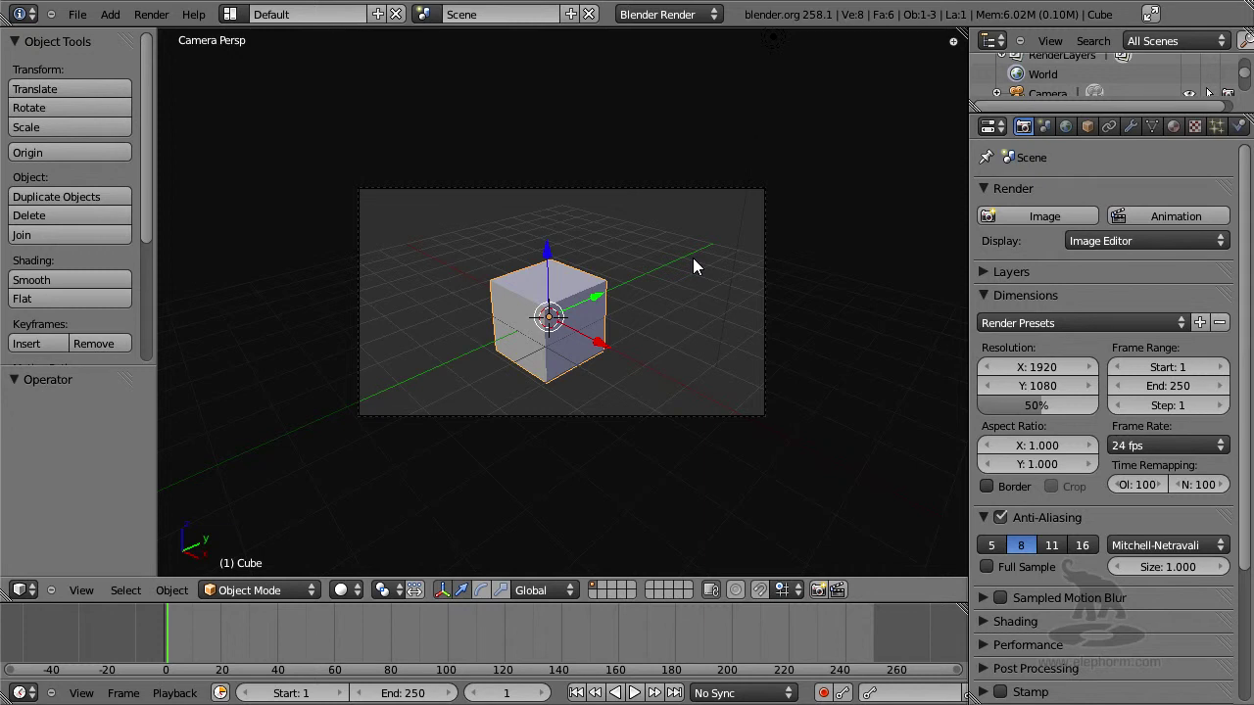
key(KP_0)
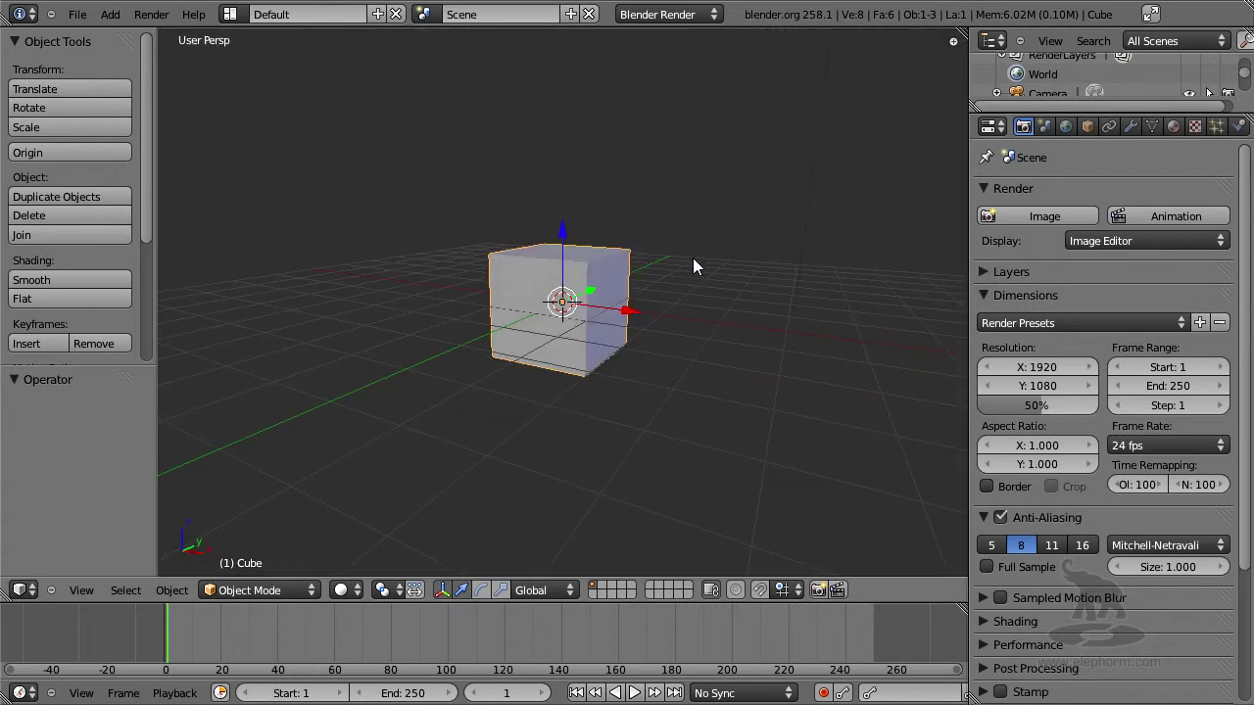
key(KP_0)
key(KP_0)
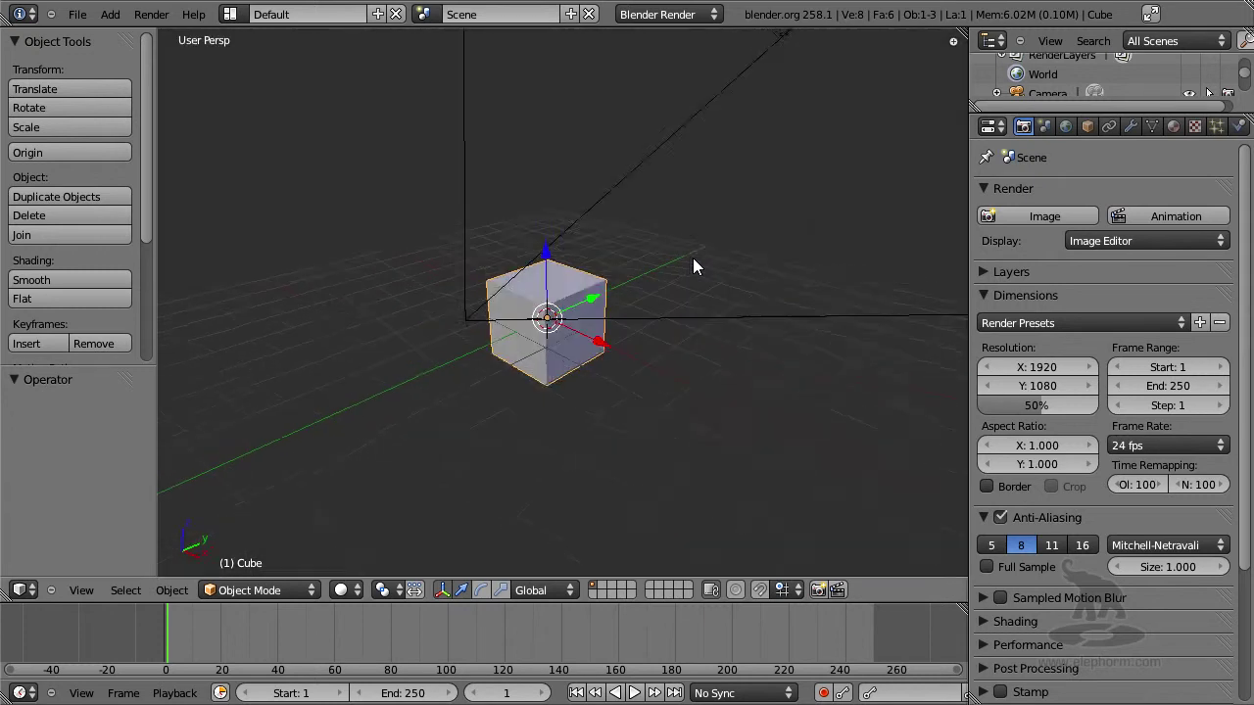
key(KP_0)
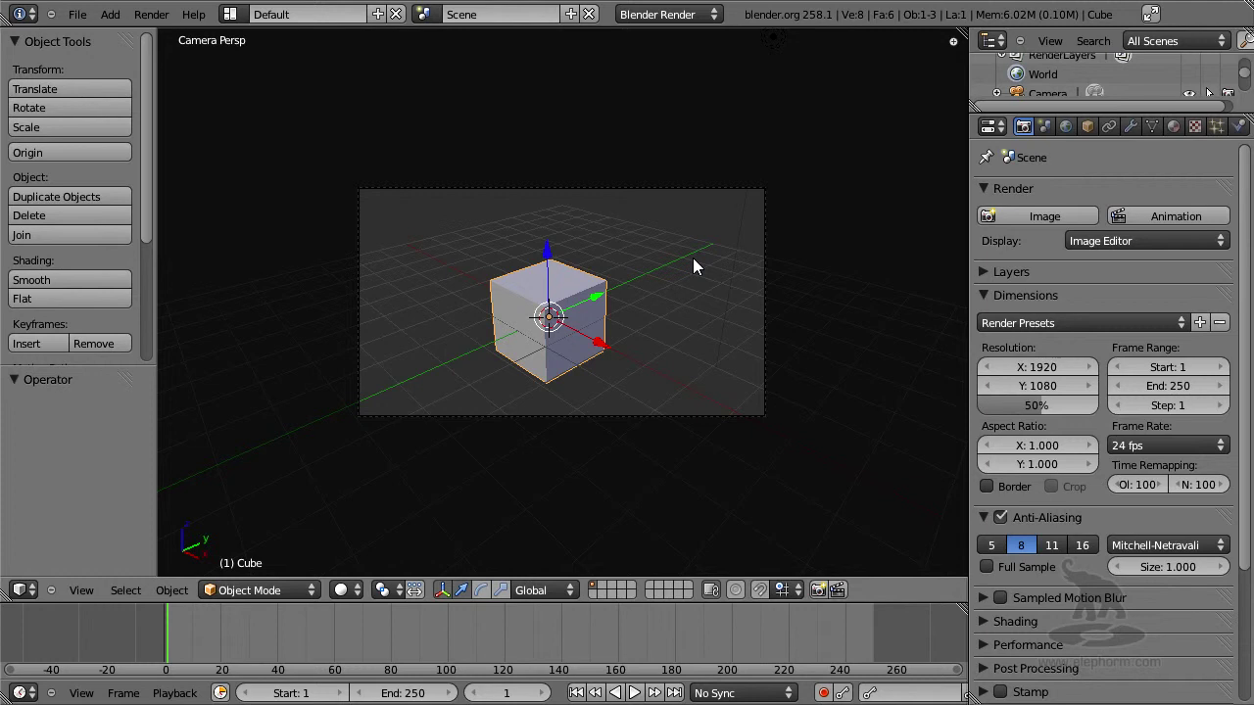
Step: View the cube from the top, front and right, orbit to an angled viewpoint, and return to the camera view
key(KP_7)
key(KP_1)
key(KP_3)
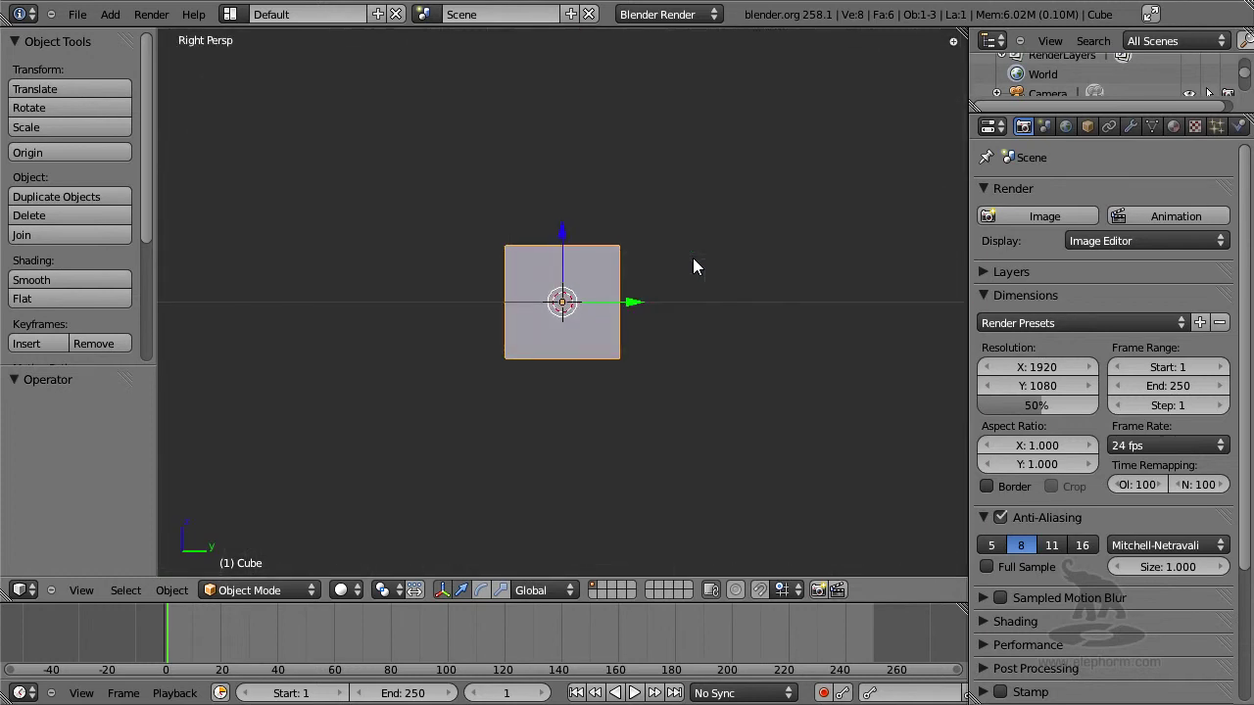
key(KP_8)
key(KP_8)
key(KP_4)
key(KP_4)
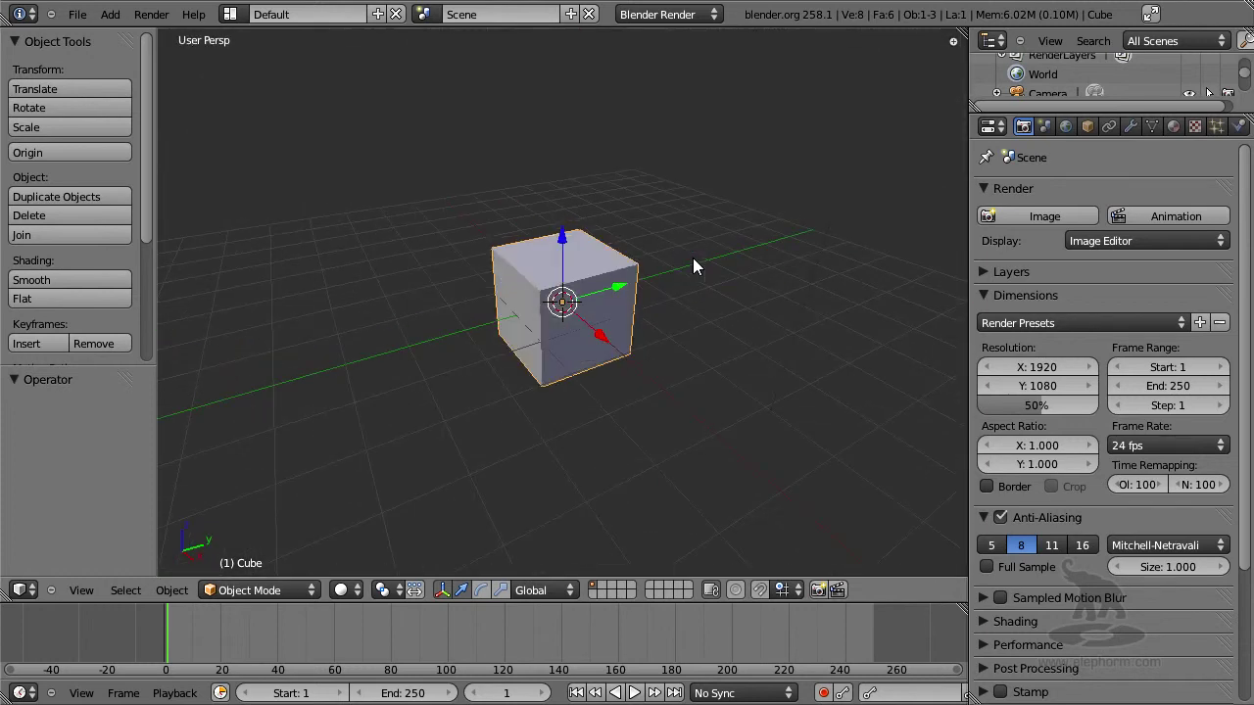
key(KP_0)
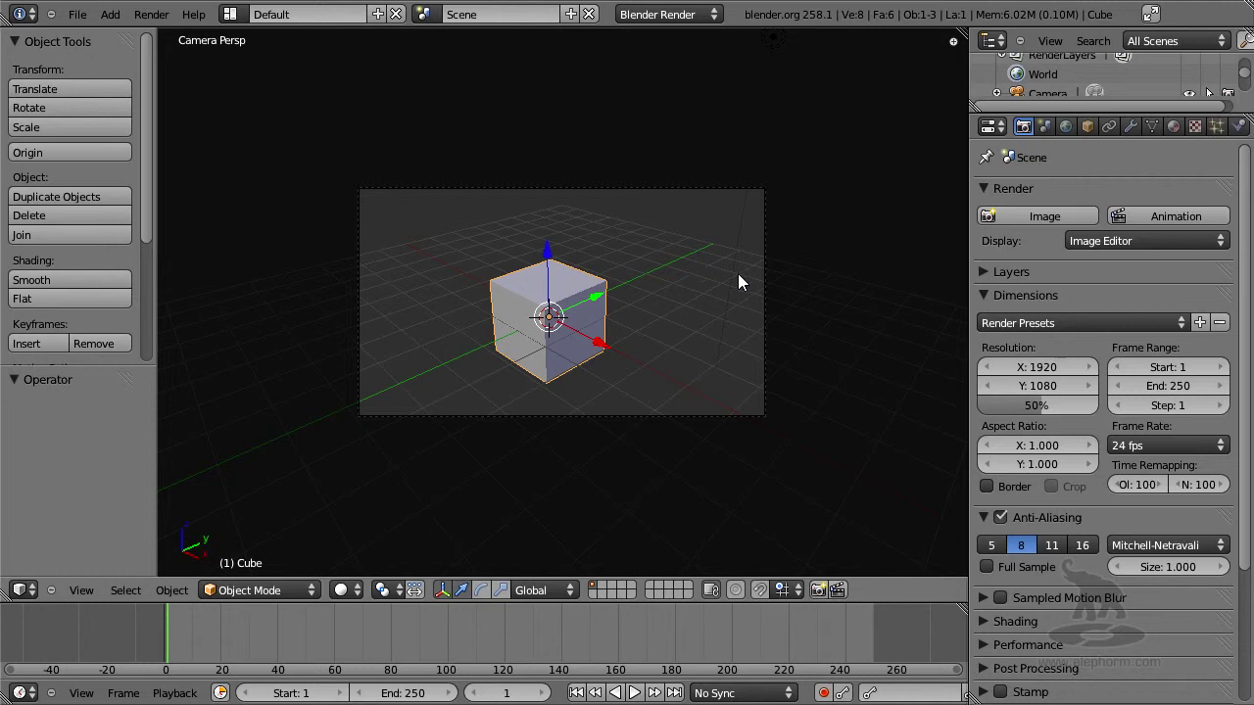
Step: Leave the camera view through the standard viewpoints, ending in a perspective view from slightly above the cube's right side
key(KP_7)
key(KP_1)
key(KP_8)
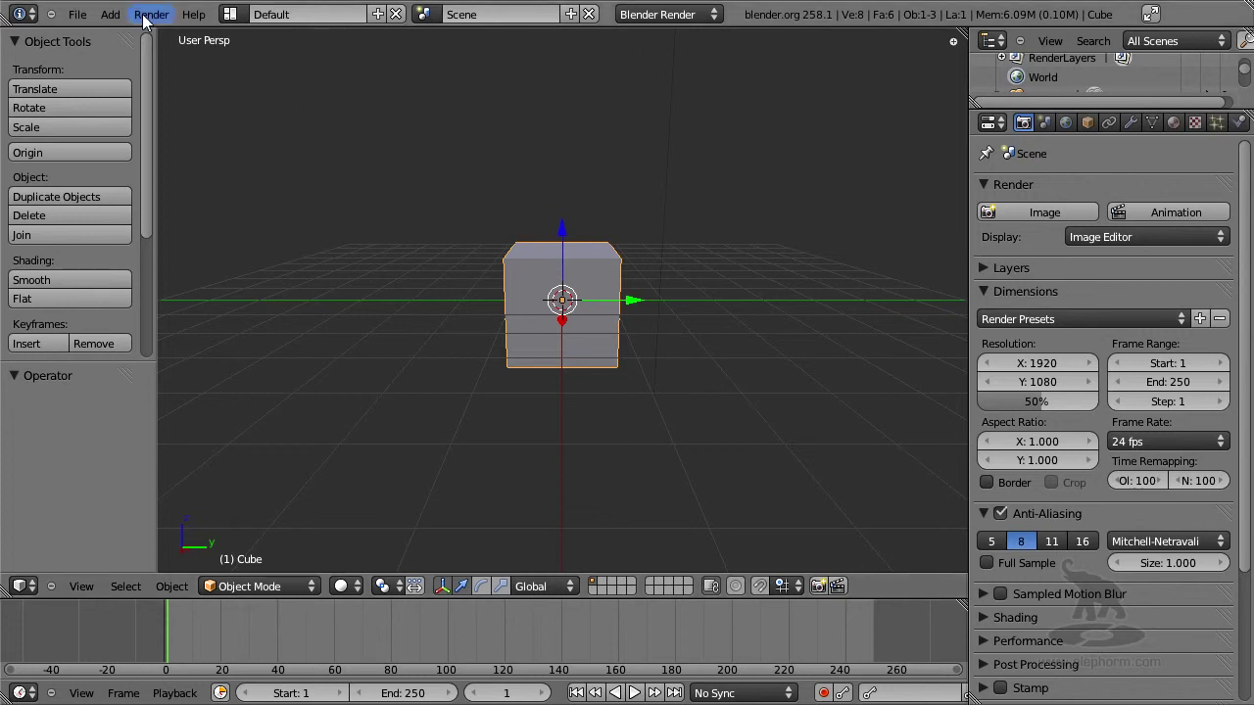
Step: Enable the 3D View add-on 3D Navigation in the user preferences and bring its 3D Nav tools into view
click(77, 15)
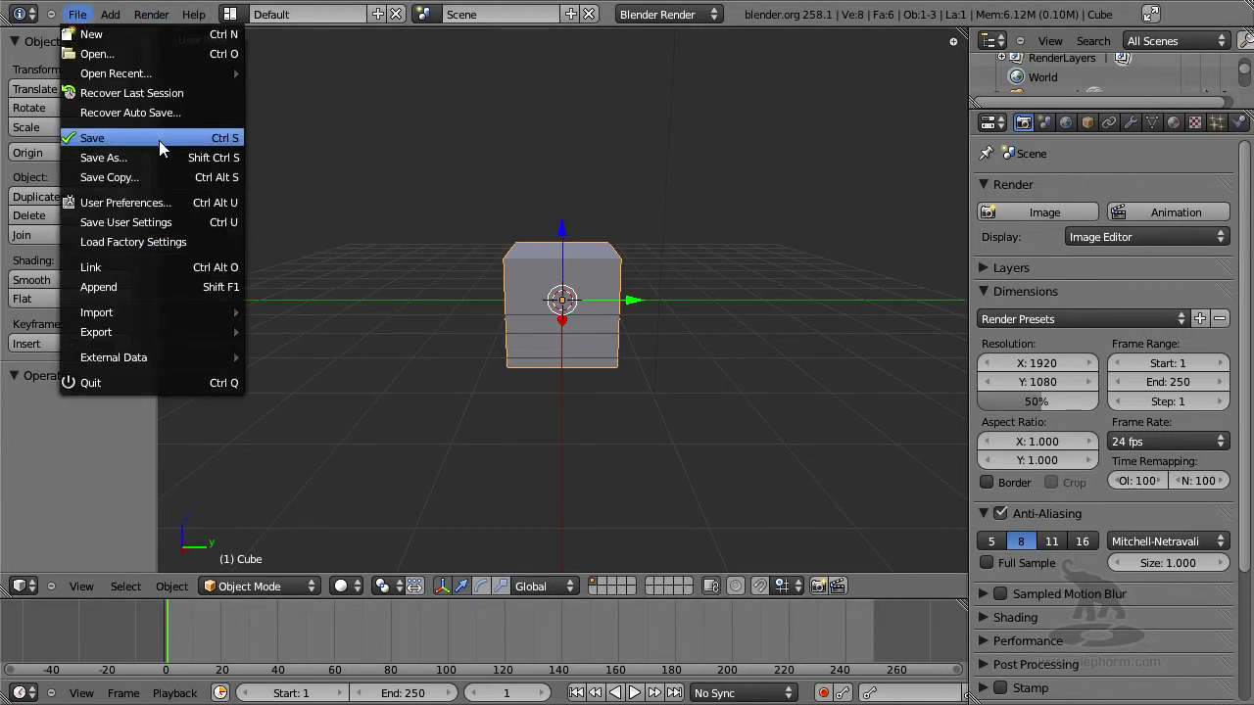
click(161, 205)
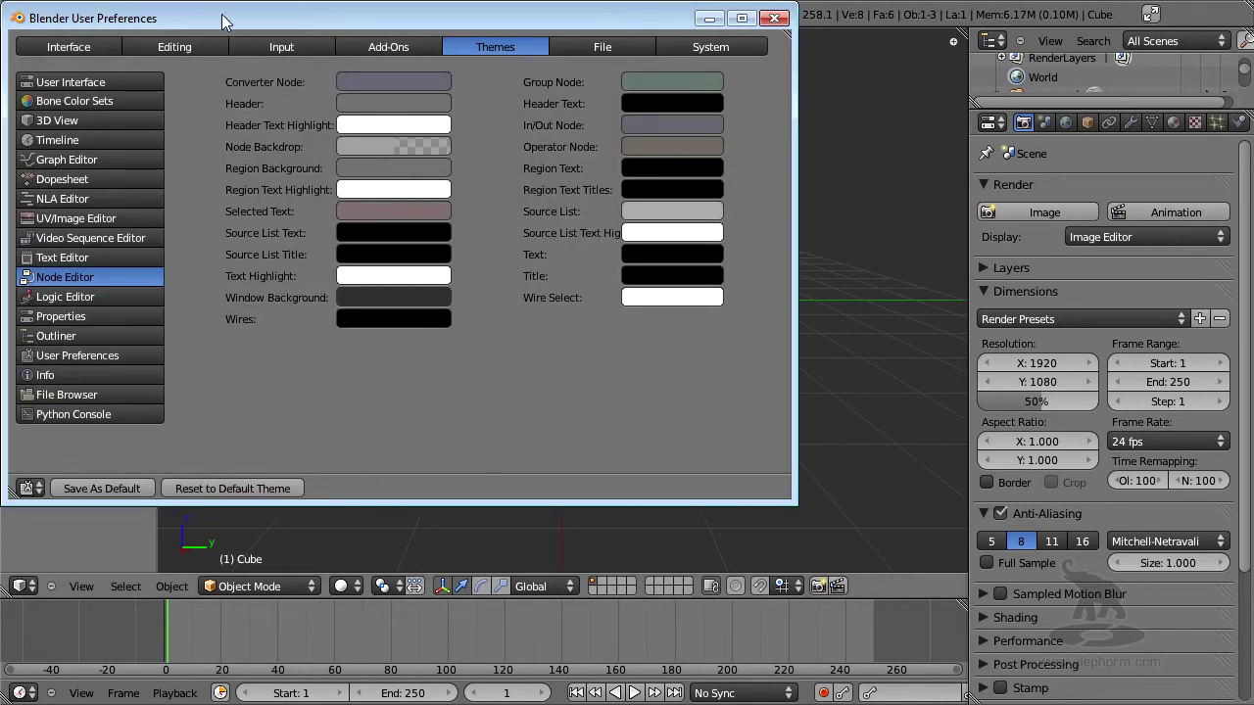
drag(221, 14, 449, 56)
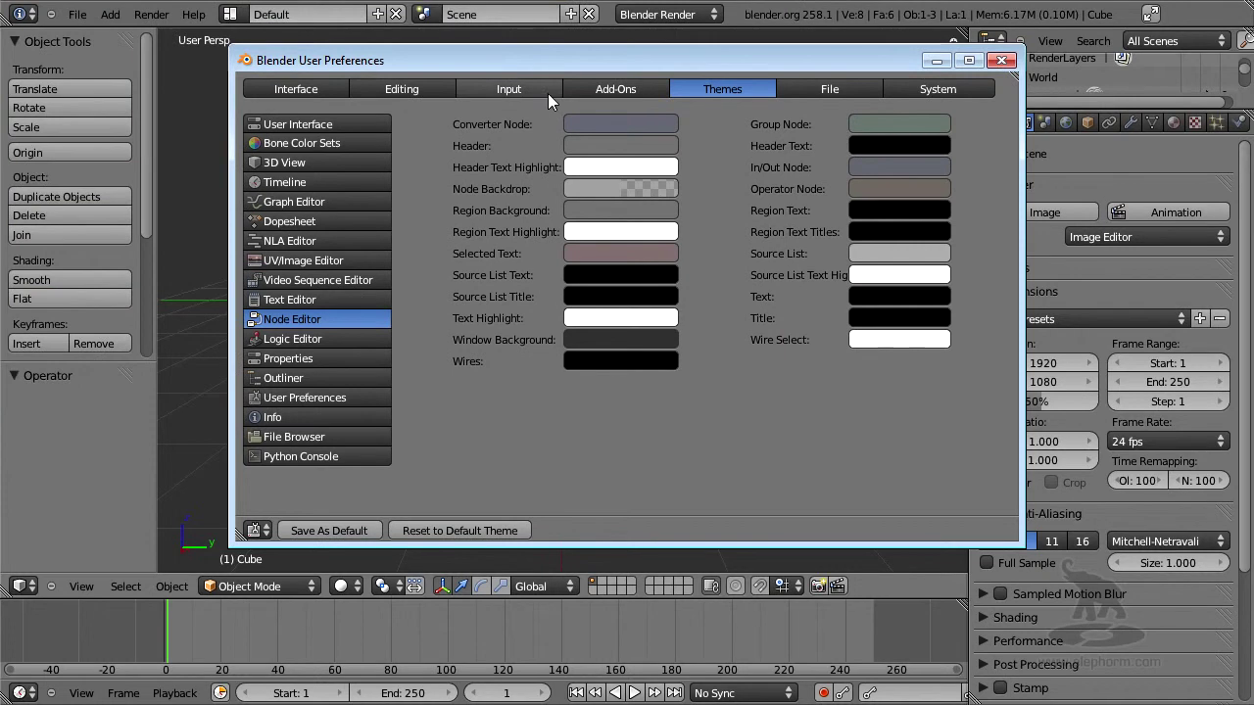
click(596, 89)
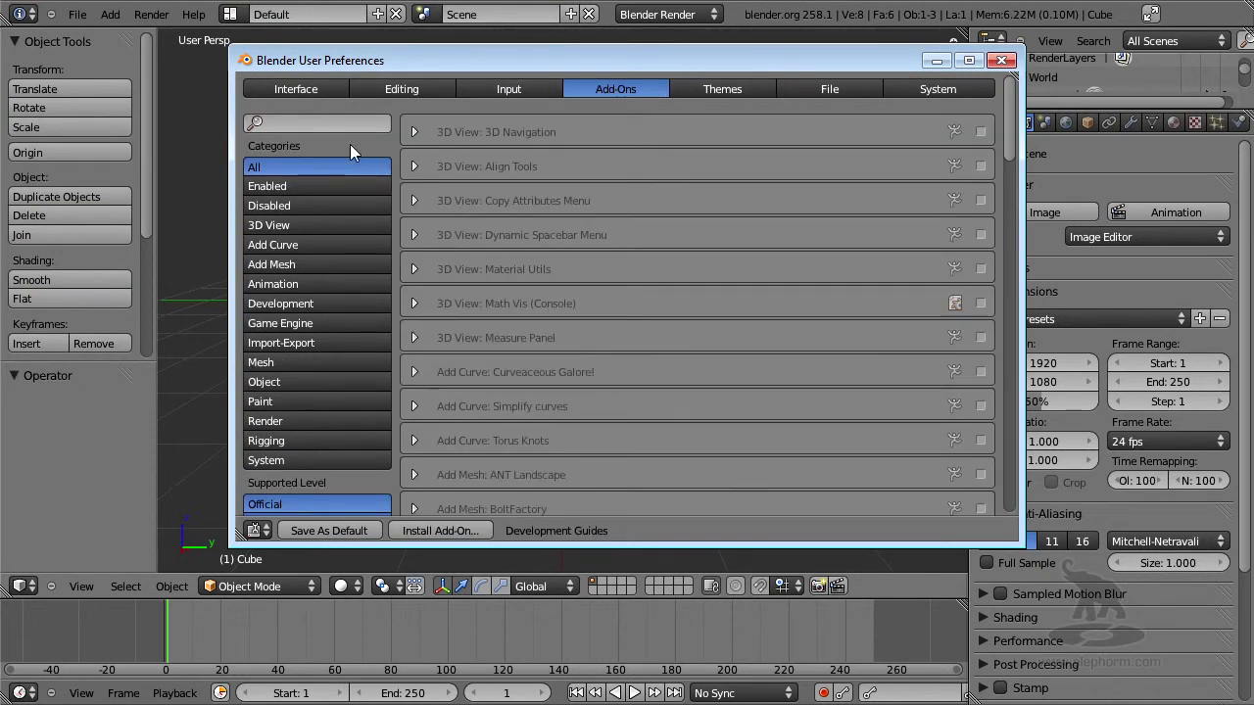
click(338, 224)
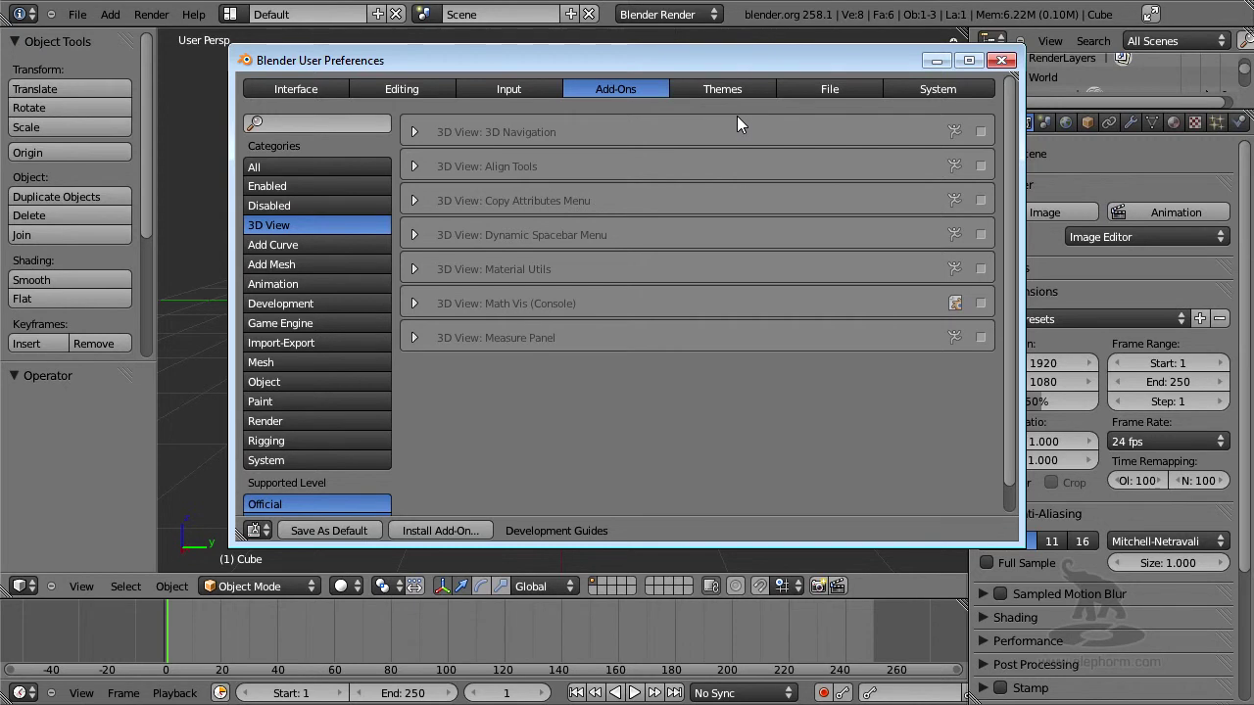
click(979, 134)
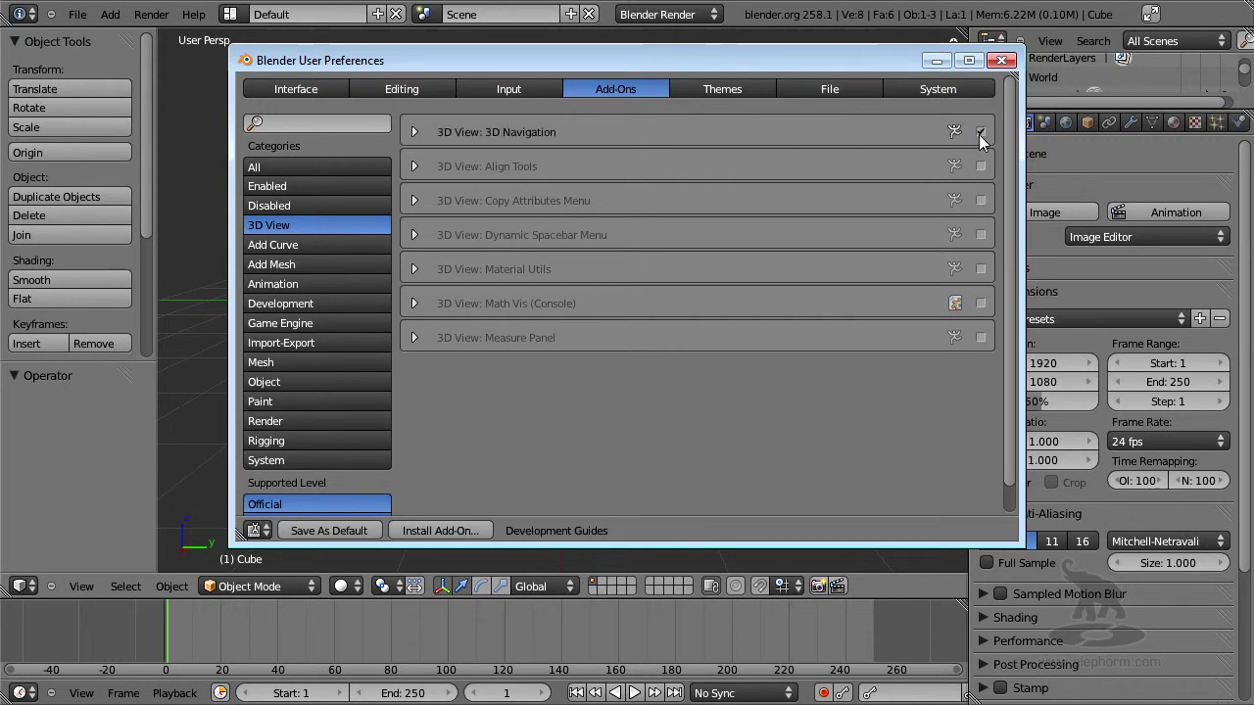
click(1003, 61)
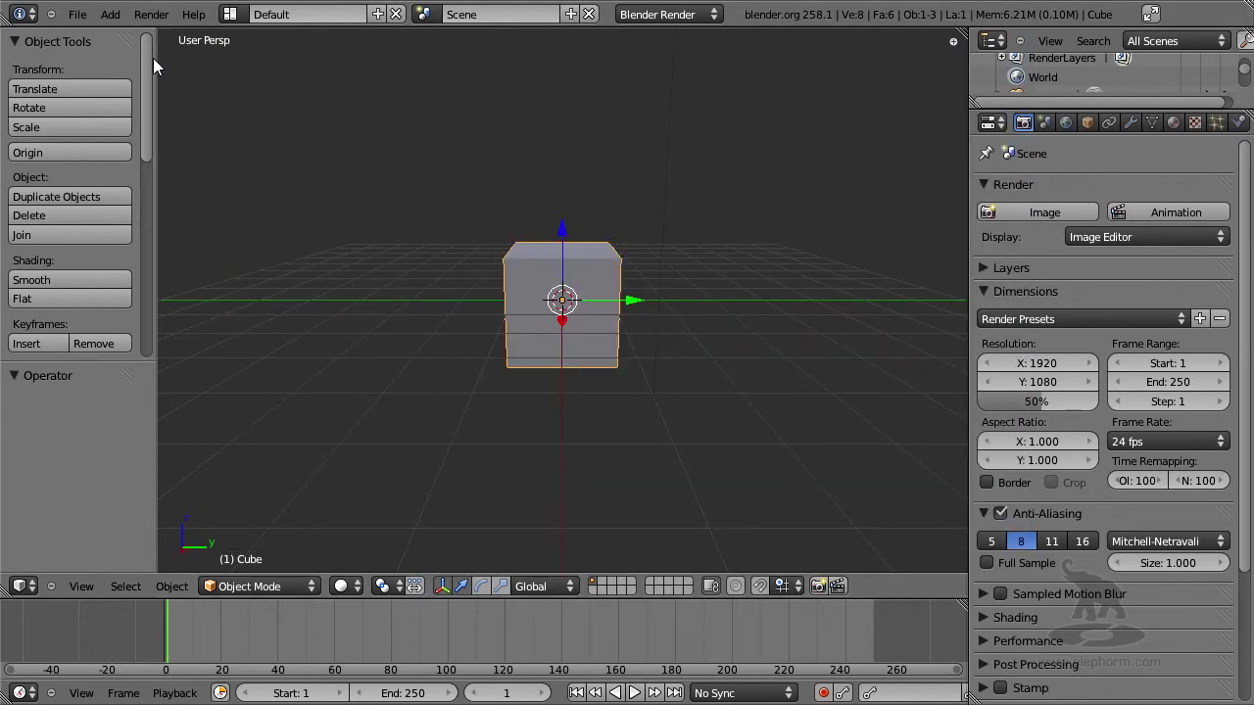
drag(145, 36, 155, 254)
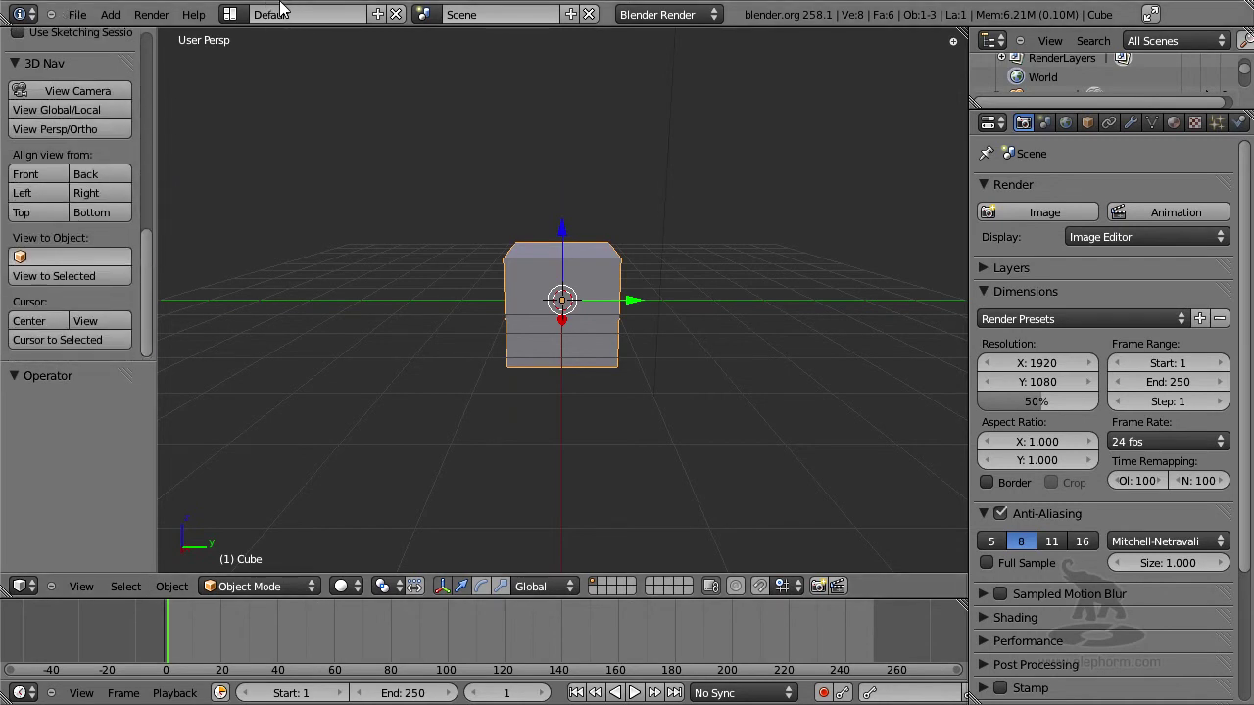